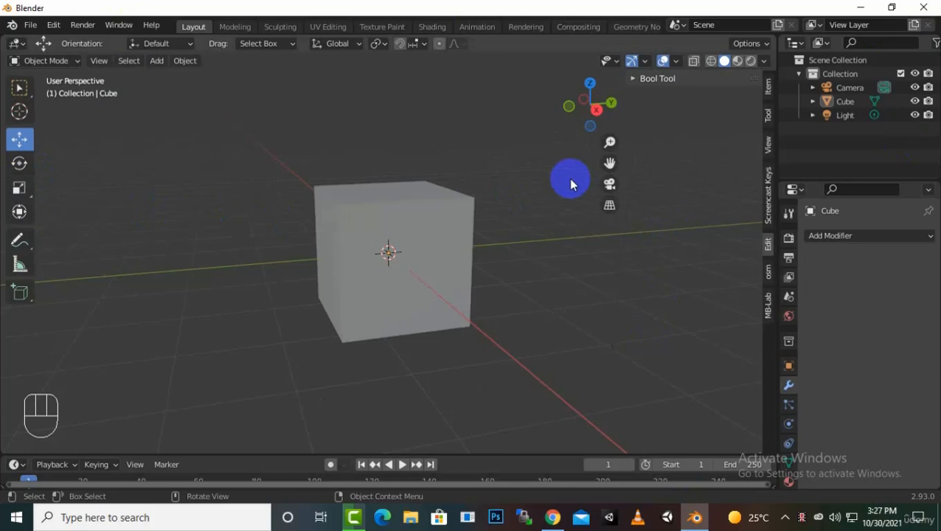
# Add a new material to the cube and name it CubeMaterial.
pyautogui.scroll(-2, 472, 192)
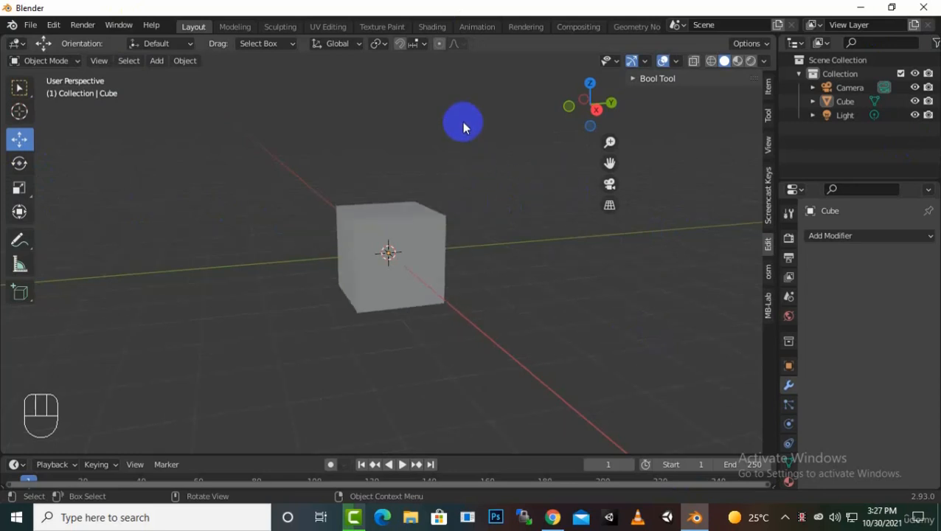
pyautogui.moveTo(464, 162); pyautogui.dragTo(504, 181, button='middle')
pyautogui.scroll(2, 446, 242)
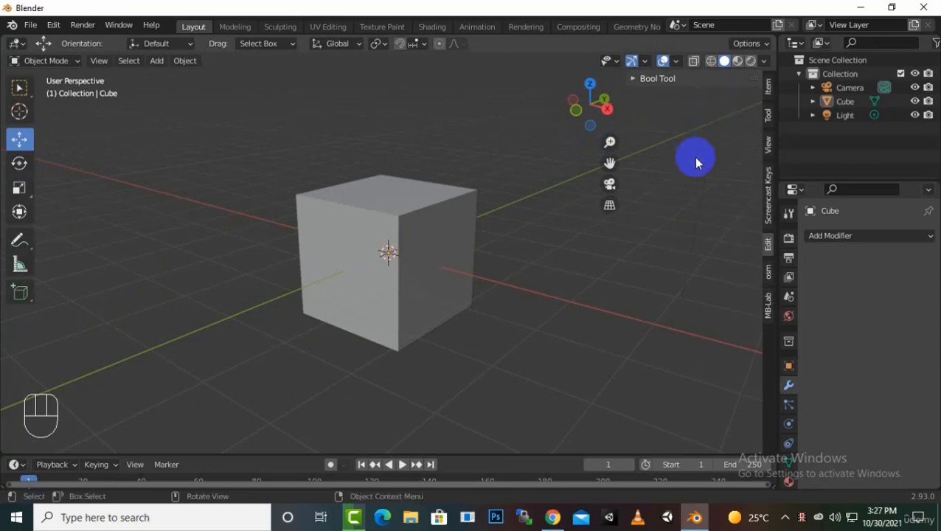
pyautogui.scroll(-2, 791, 383)
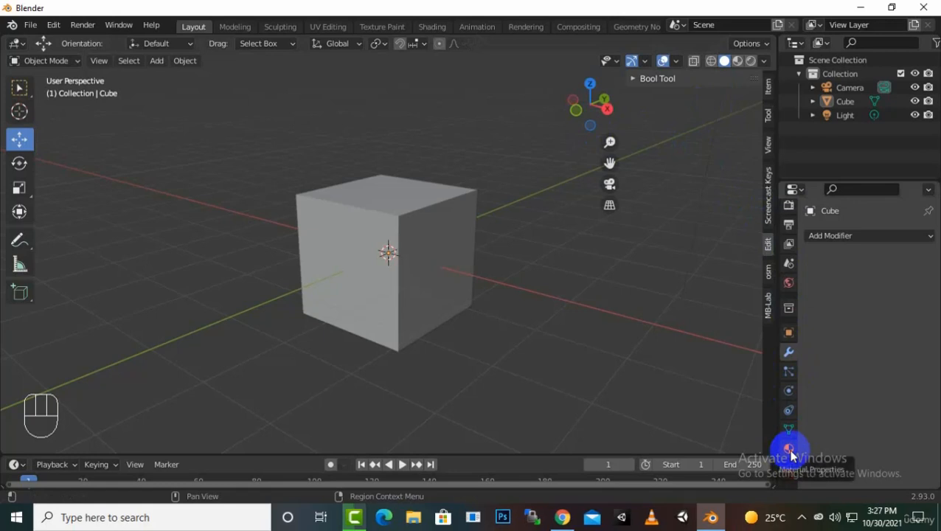
pyautogui.click(788, 449)
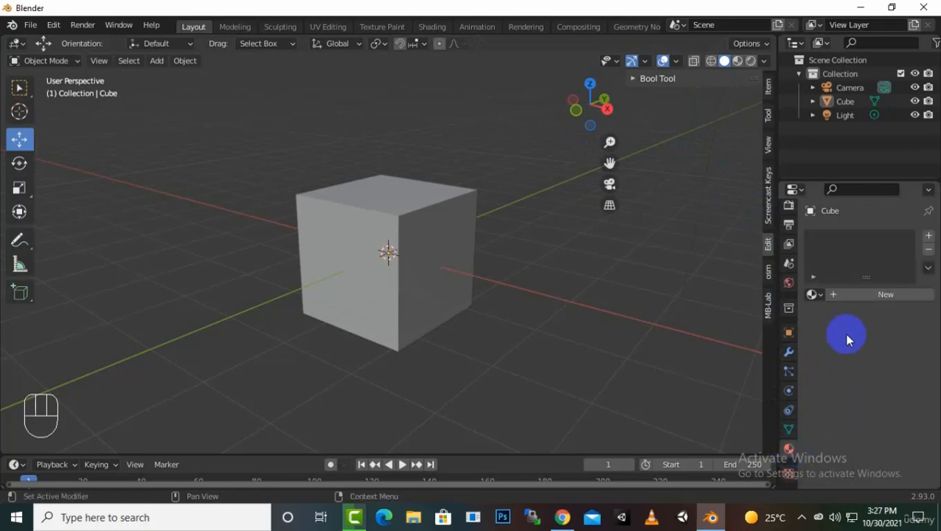
pyautogui.click(837, 299)
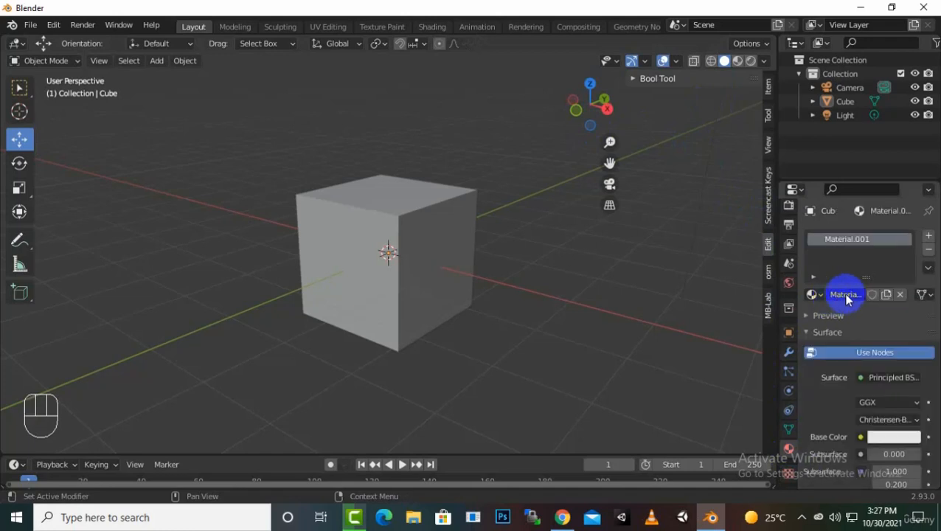
pyautogui.press('End')
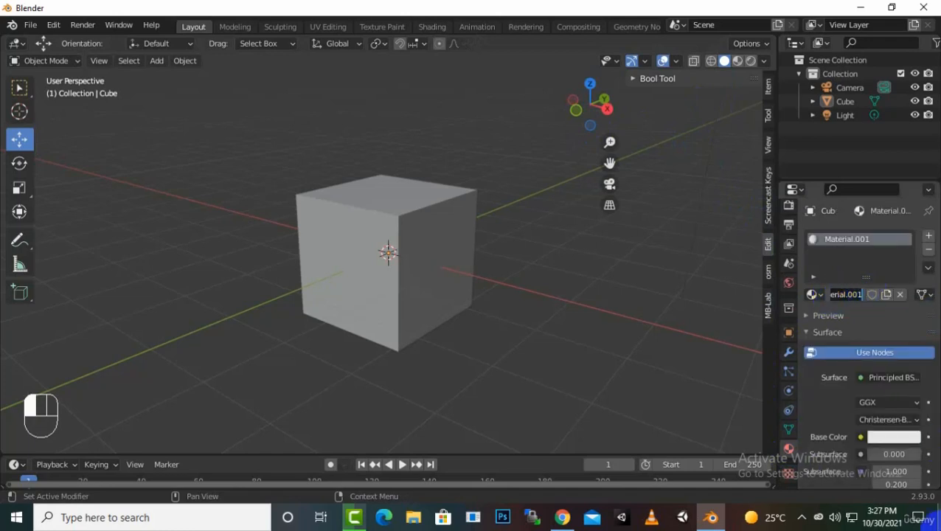
pyautogui.hotkey('ctrl', 'a')
pyautogui.write('CubeMa')
pyautogui.press('Return')
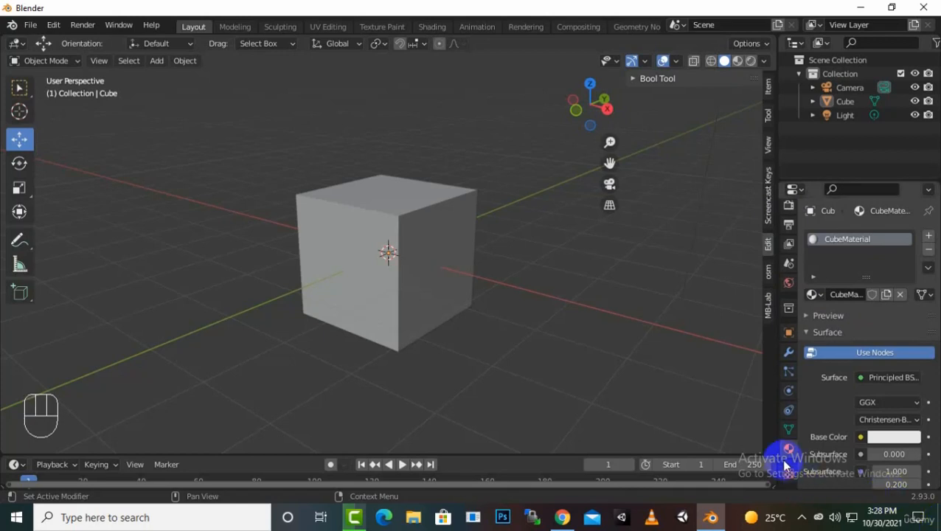
# Look through the surface settings of CubeMaterial, from Base Color down to Transmission.
pyautogui.click(894, 437)
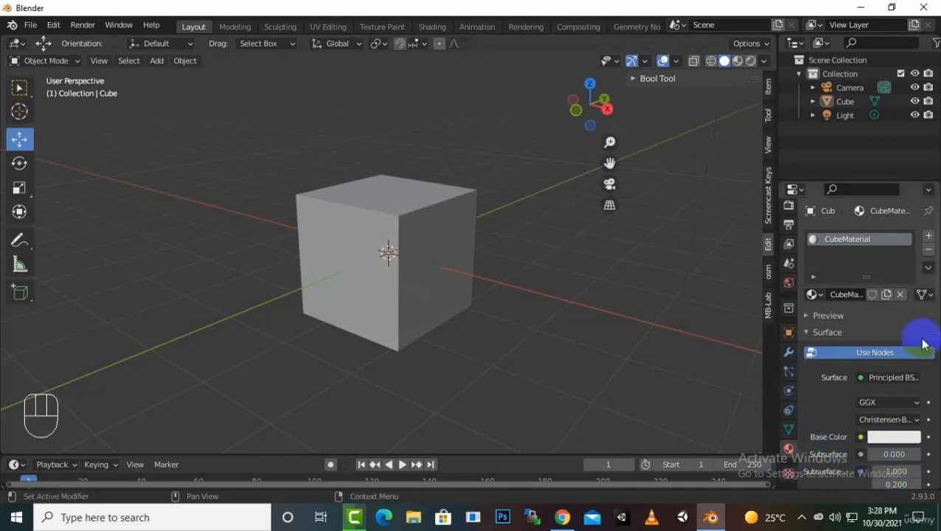
pyautogui.scroll(-3, 923, 324)
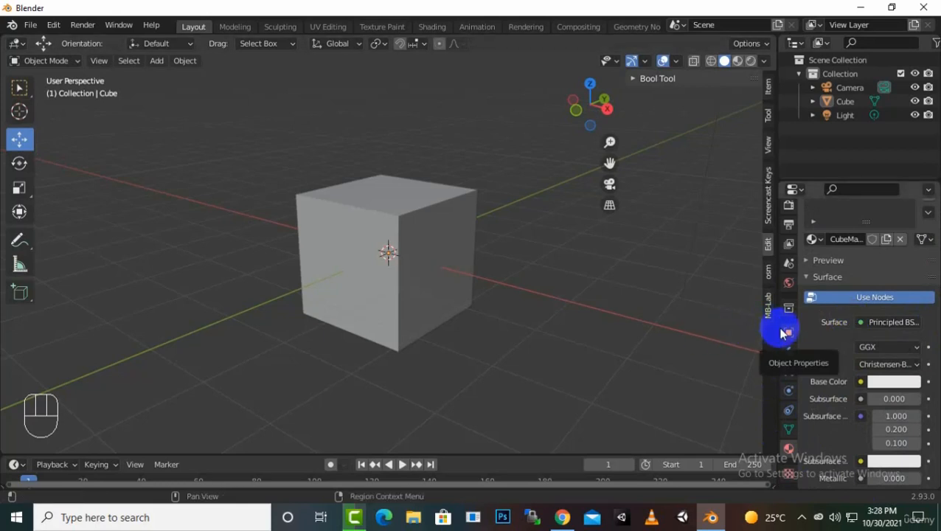
pyautogui.scroll(-6, 893, 355)
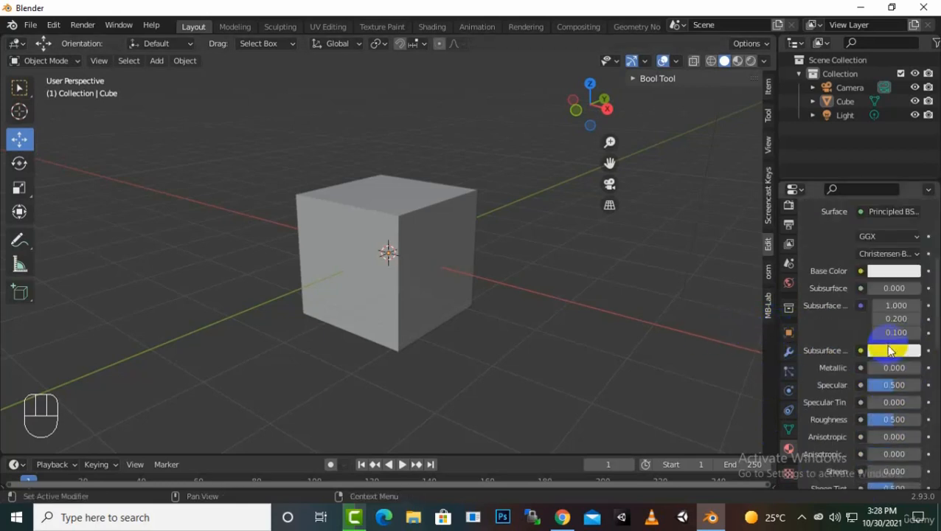
pyautogui.scroll(-4, 873, 413)
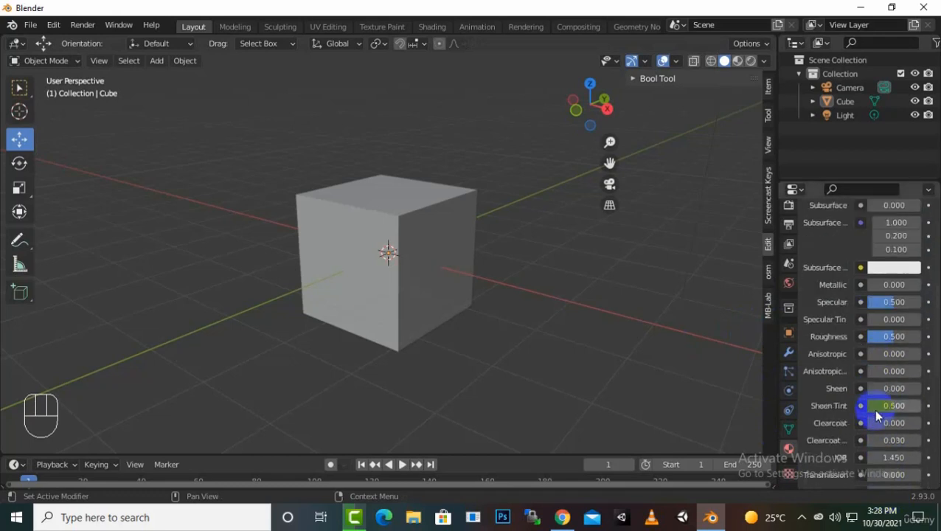
pyautogui.scroll(8, 875, 407)
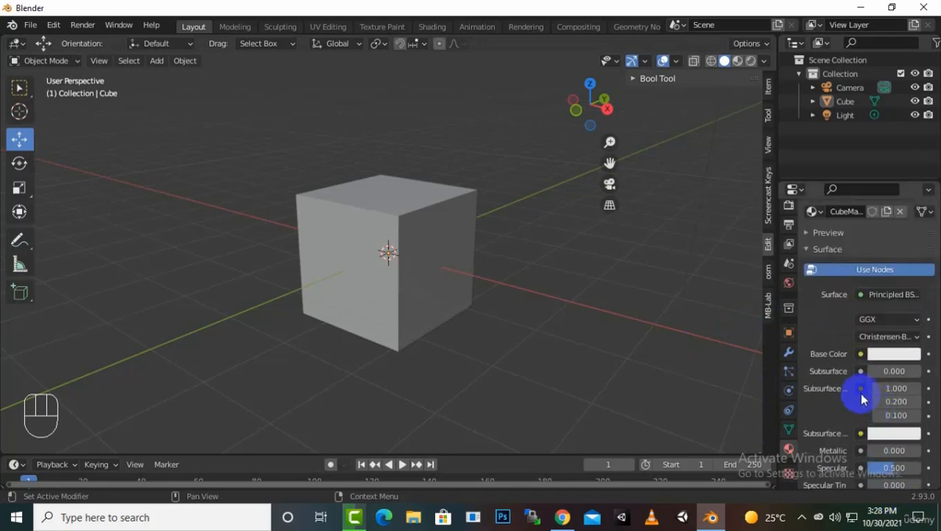
pyautogui.scroll(4, 865, 387)
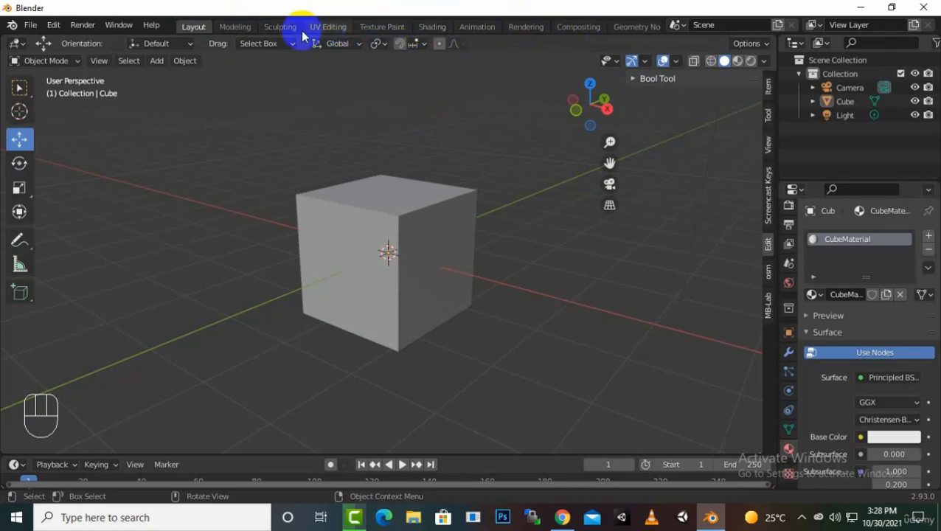
# Switch to the Shading workspace to show the cube's material nodes.
pyautogui.click(253, 26)
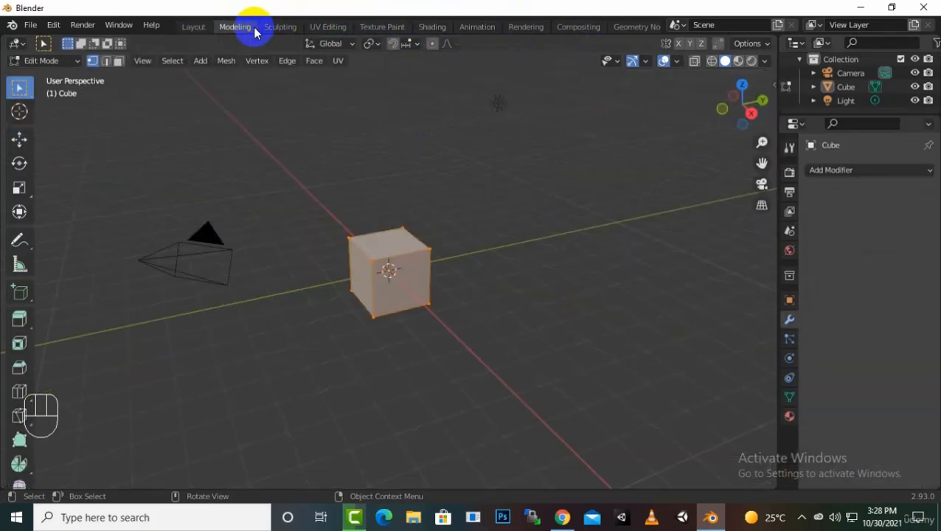
pyautogui.click(198, 28)
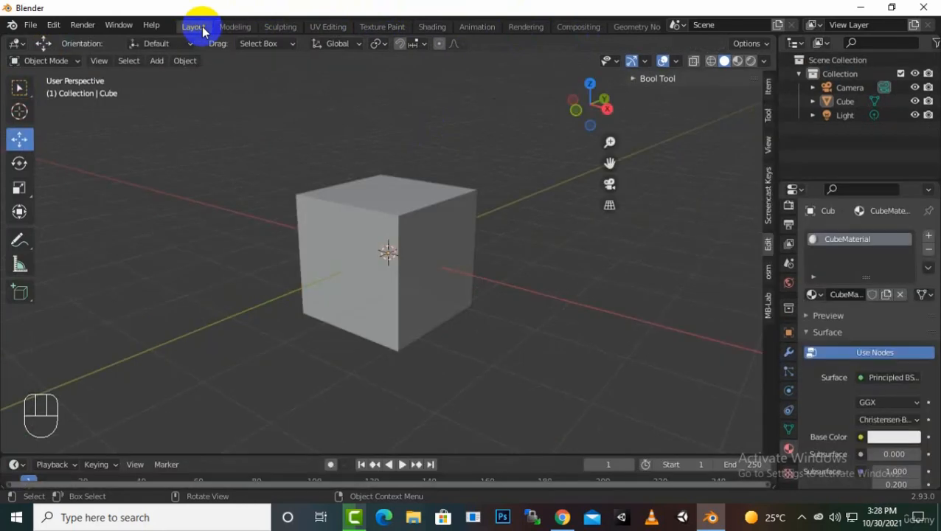
pyautogui.click(317, 28)
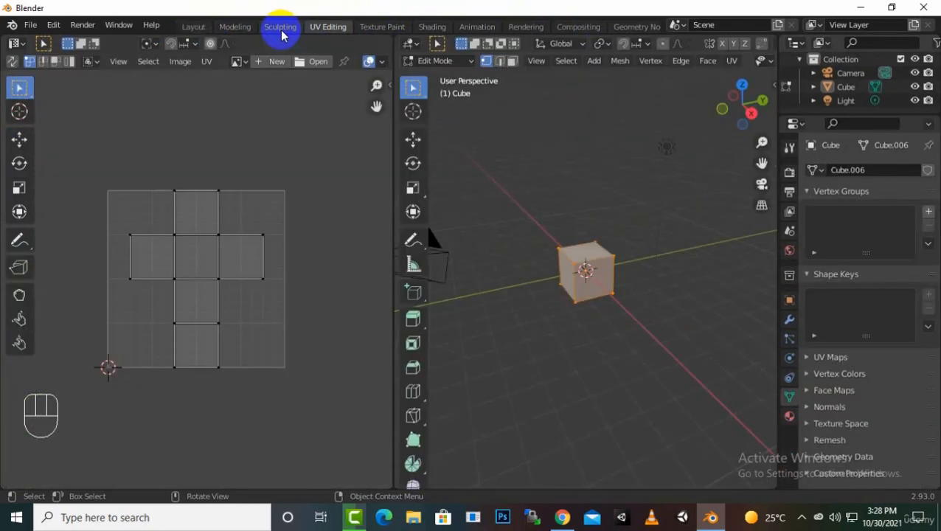
pyautogui.click(432, 30)
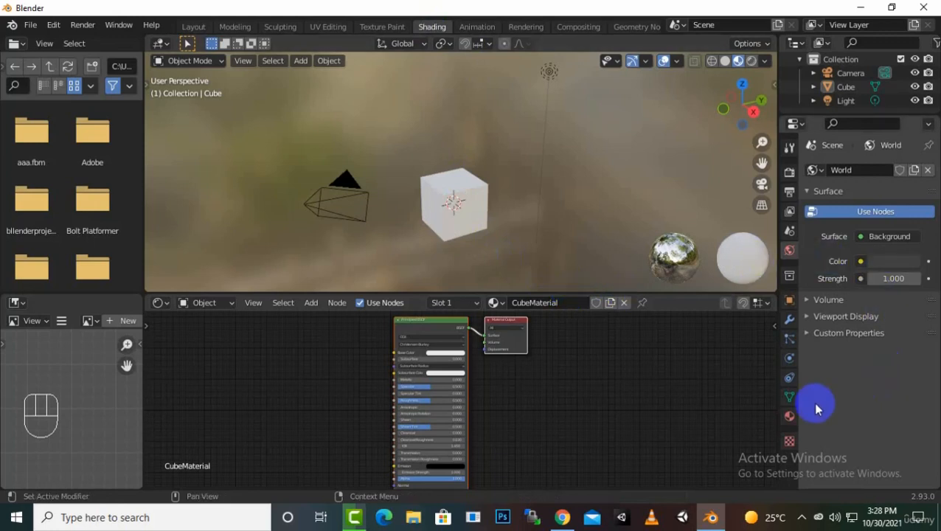
# Enlarge the node editor area and examine the Principled BSDF node's settings up close.
pyautogui.moveTo(456, 296); pyautogui.dragTo(406, 182)
pyautogui.scroll(5, 465, 302)
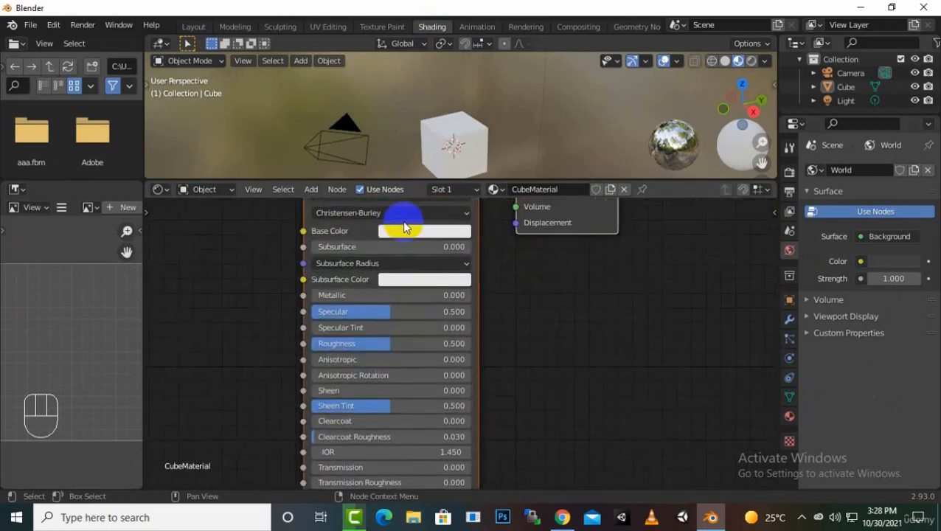
pyautogui.scroll(1, 405, 227)
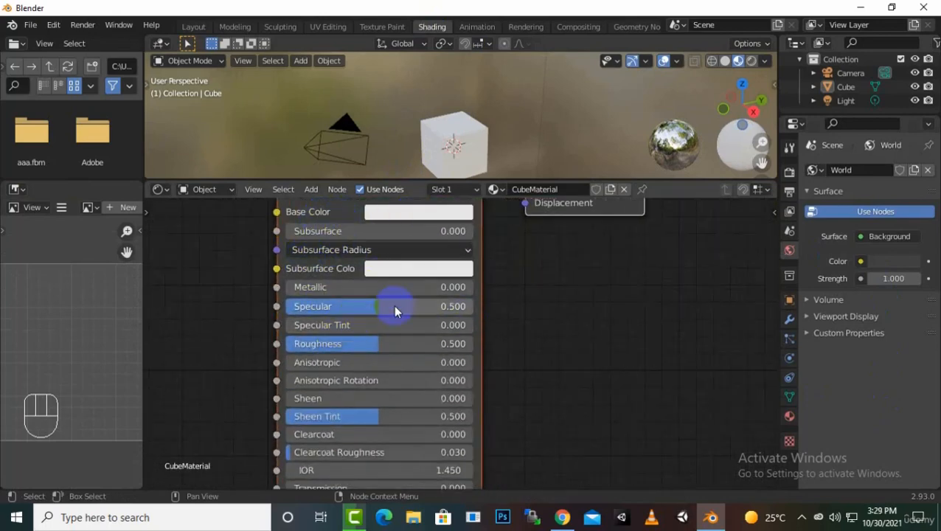
pyautogui.scroll(-1, 398, 350)
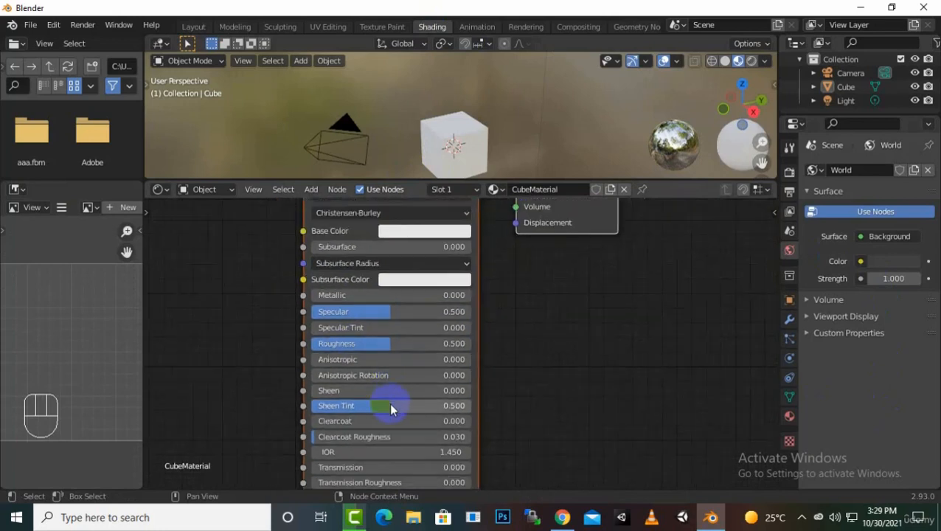
pyautogui.scroll(-1, 372, 407)
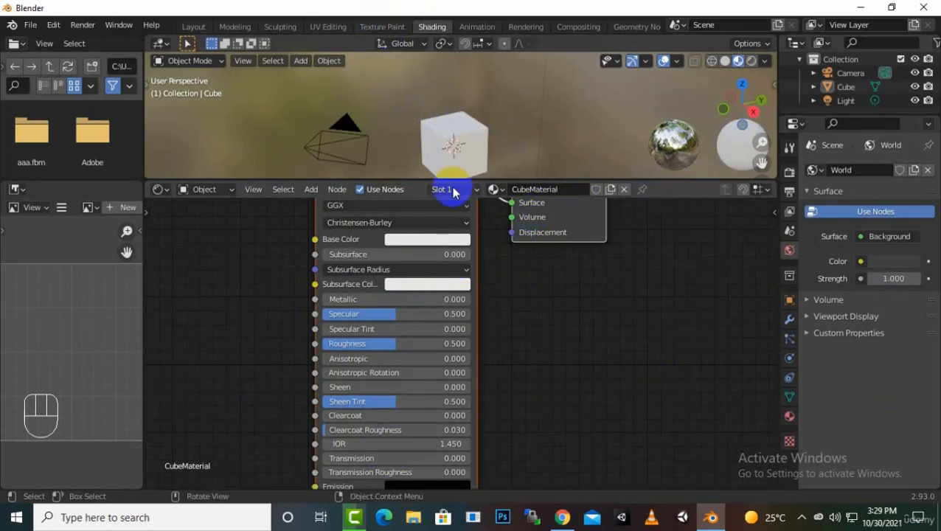
# Give the 3D view more height and set the Principled BSDF's Base Color to red.
pyautogui.moveTo(506, 179); pyautogui.dragTo(487, 258)
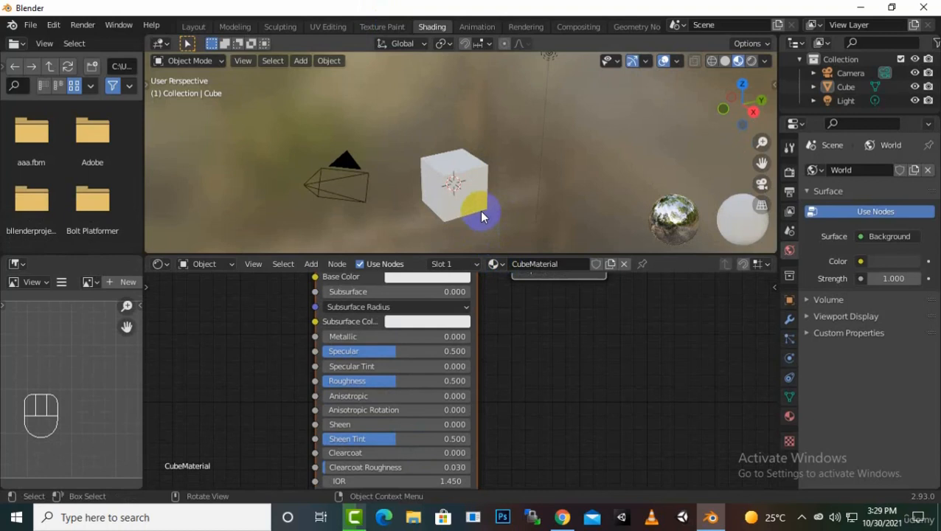
pyautogui.click(441, 284)
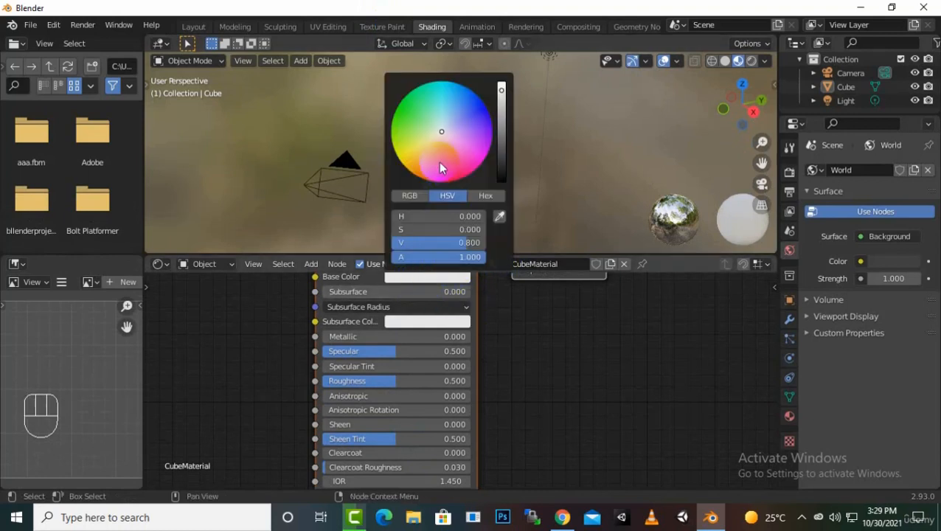
pyautogui.moveTo(441, 159); pyautogui.dragTo(450, 179)
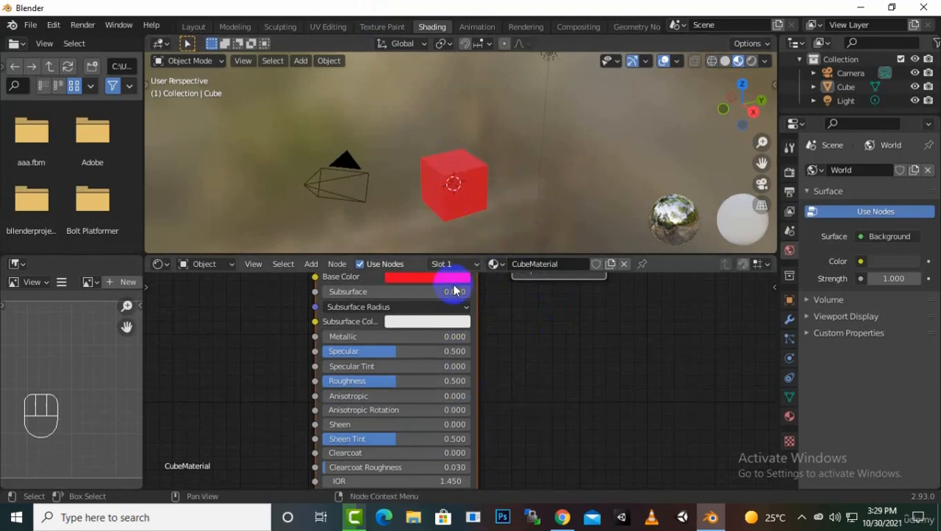
# Set the Metallic value of the cube's Principled BSDF node to 0.5, with the cube shown up close.
pyautogui.scroll(2, 450, 182)
pyautogui.scroll(1, 450, 183)
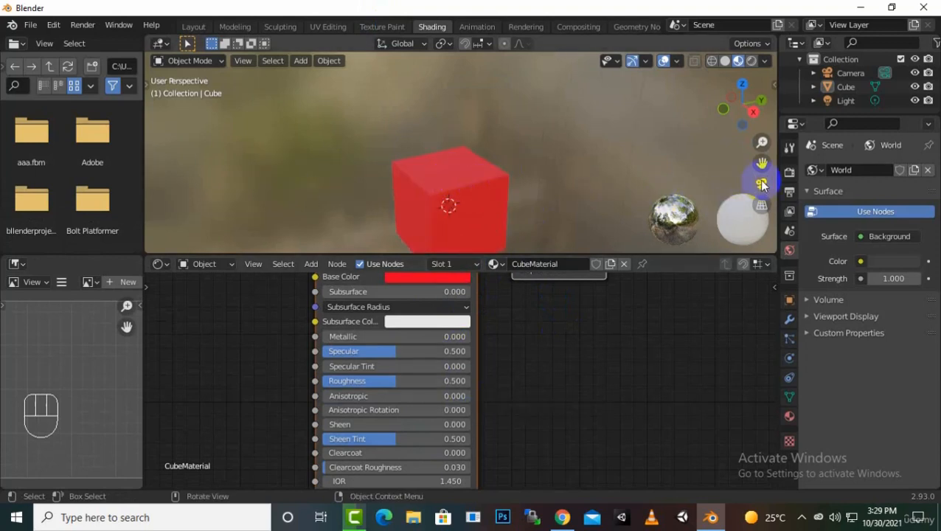
pyautogui.moveTo(761, 165); pyautogui.dragTo(749, 140)
pyautogui.scroll(2, 498, 170)
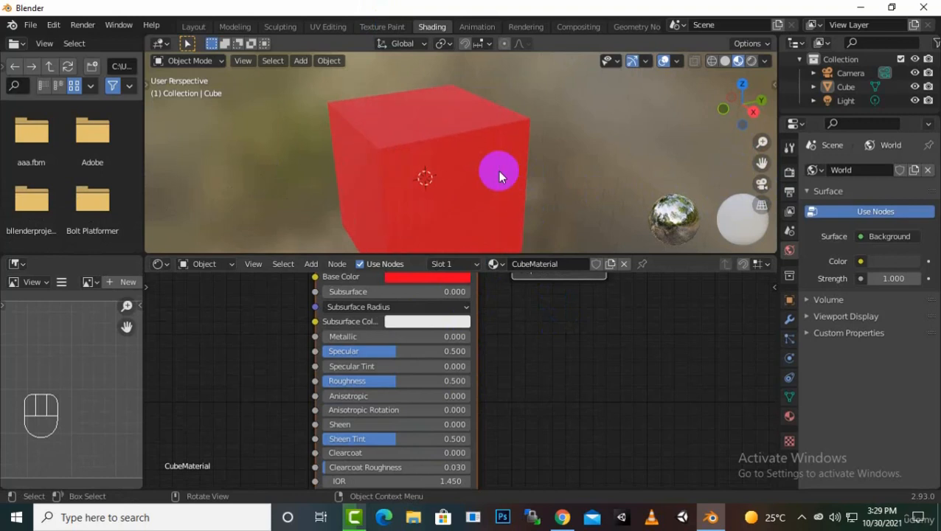
pyautogui.click(379, 338)
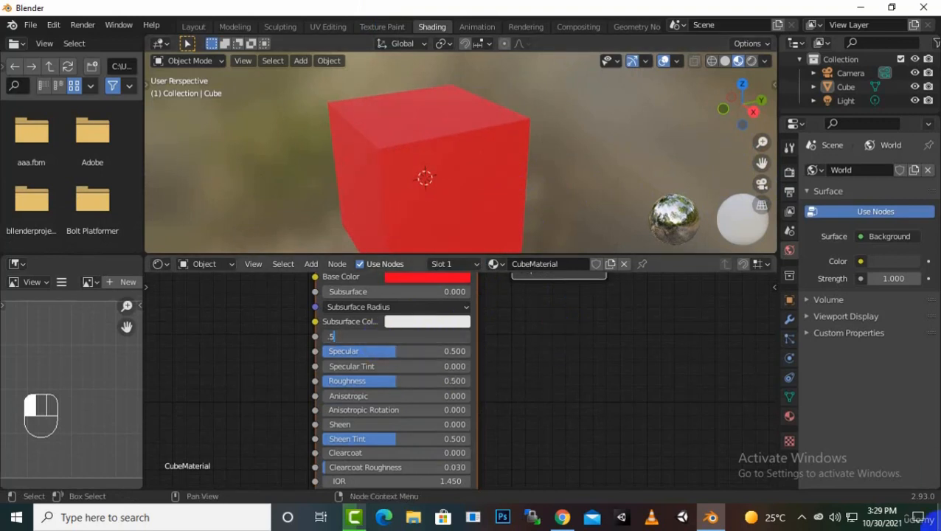
pyautogui.press('Return')
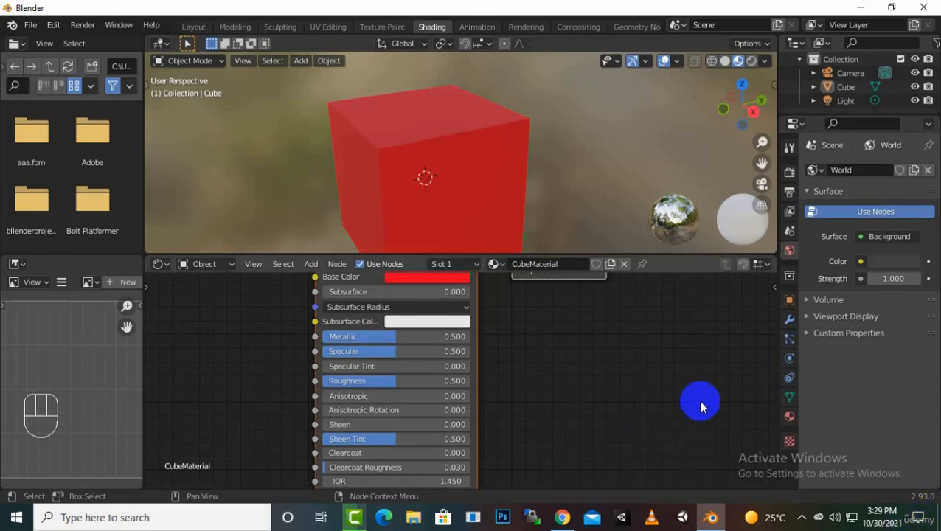
# Raise Specular to about 0.618 and lower Roughness to about 0.186 on the Principled BSDF node.
pyautogui.scroll(-1, 481, 188)
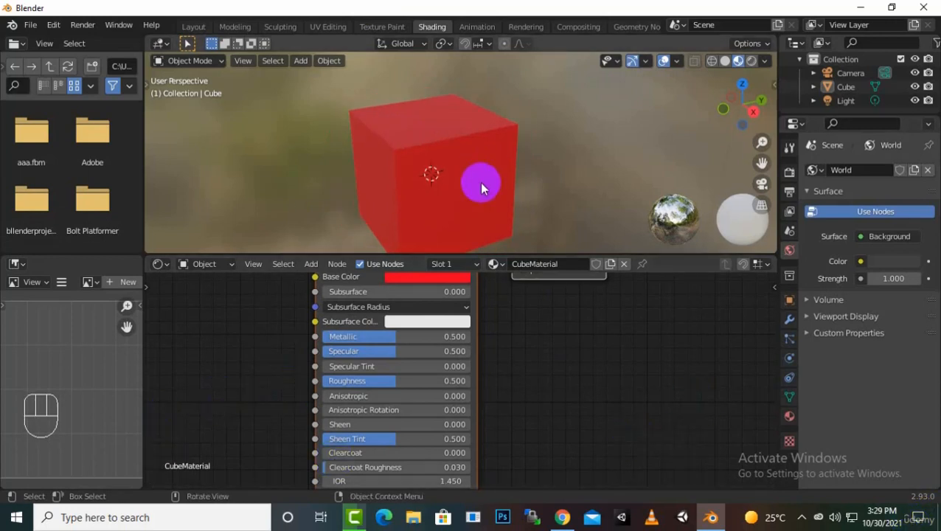
pyautogui.scroll(2, 481, 221)
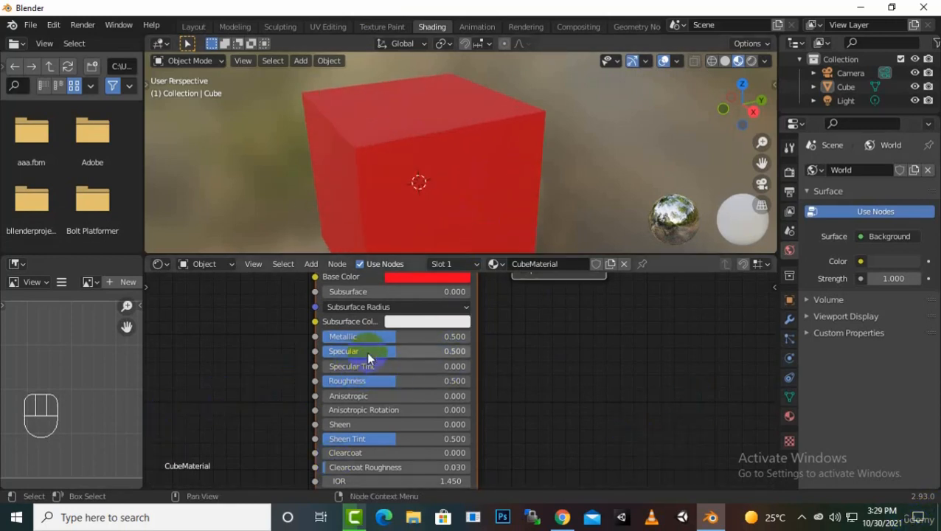
pyautogui.click(395, 351)
pyautogui.moveTo(396, 351); pyautogui.dragTo(423, 356)
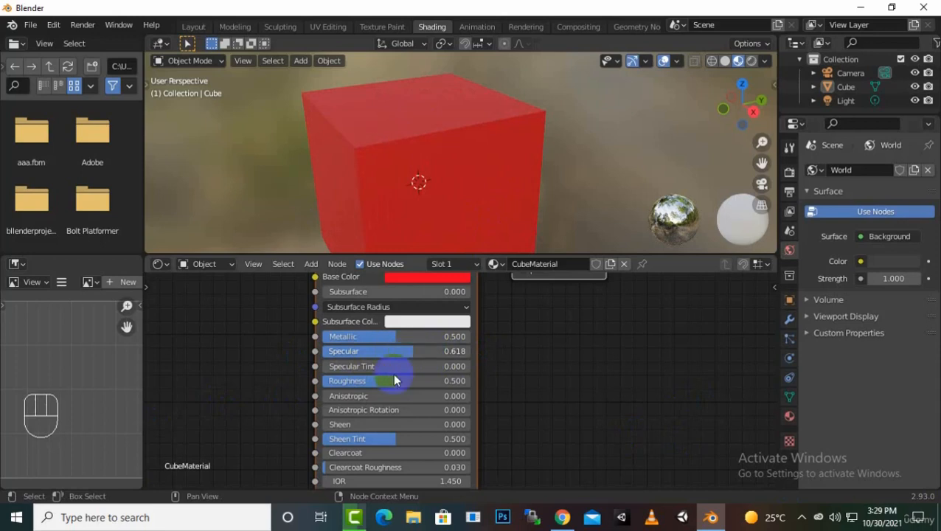
pyautogui.moveTo(394, 384); pyautogui.dragTo(441, 385)
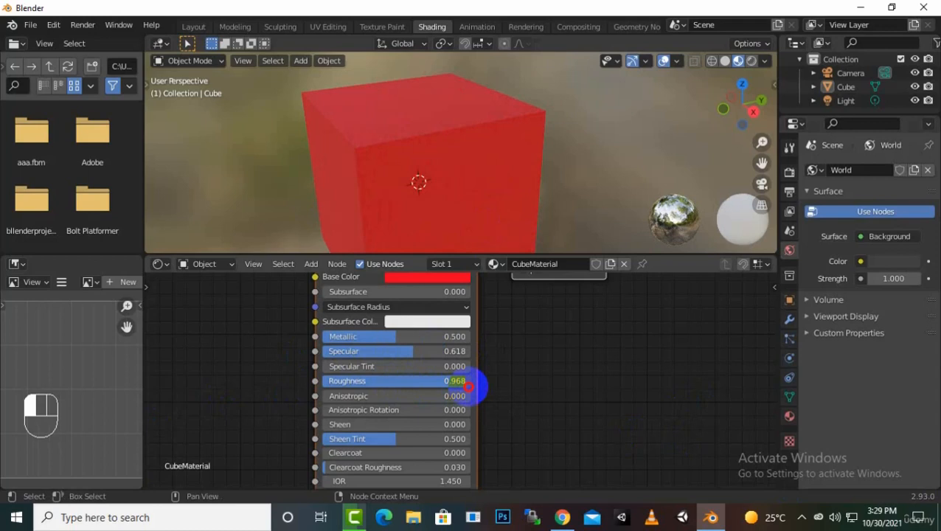
pyautogui.moveTo(468, 386); pyautogui.dragTo(347, 389)
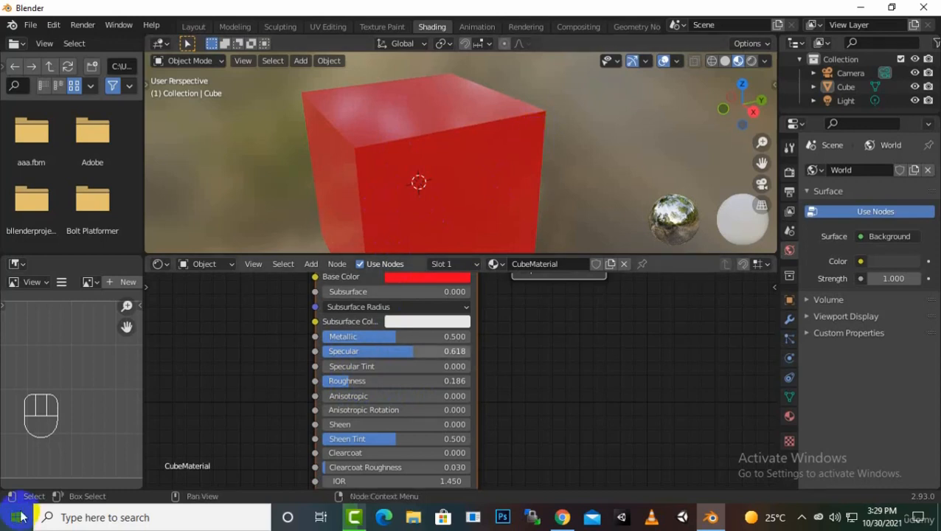
# Set the Principled BSDF's Specular Tint to about 0.109, Anisotropic to about 0.318 and Sheen to about 0.032.
pyautogui.moveTo(540, 357); pyautogui.dragTo(537, 313, button='middle')
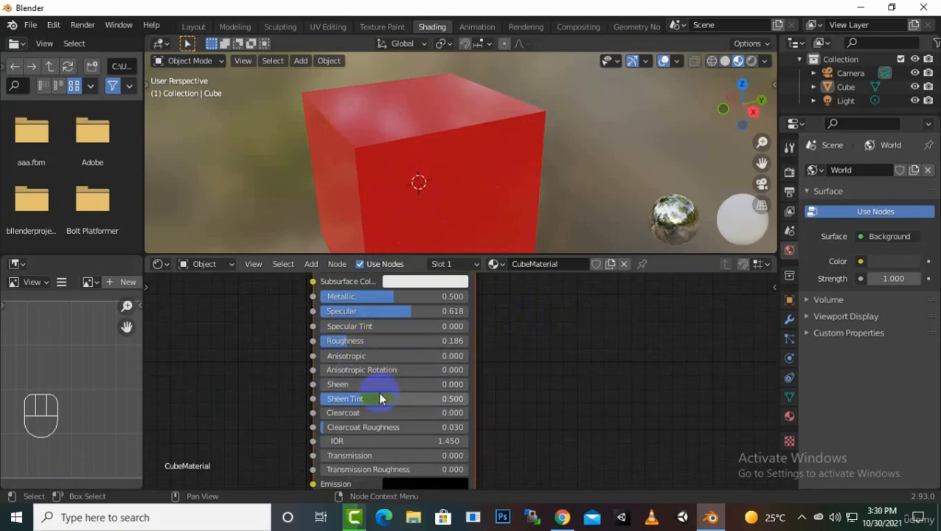
pyautogui.click(348, 326)
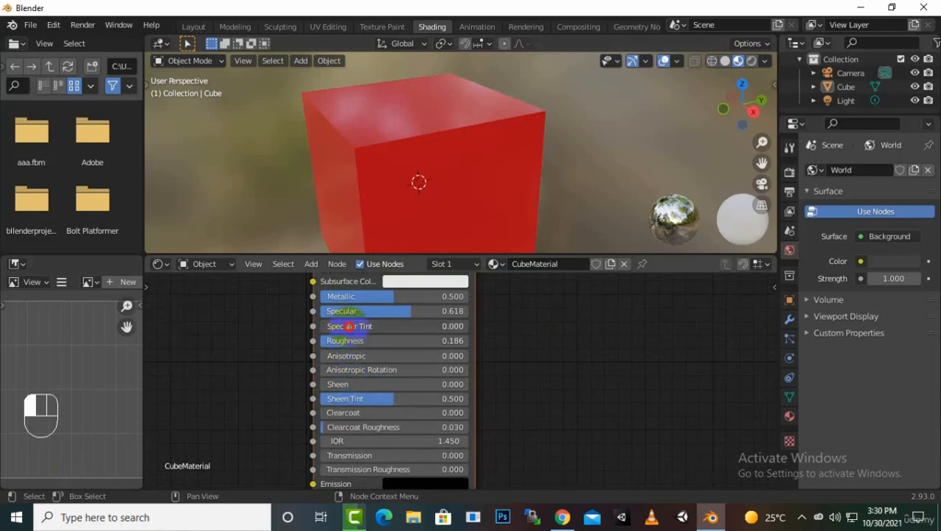
pyautogui.moveTo(354, 327); pyautogui.dragTo(383, 330)
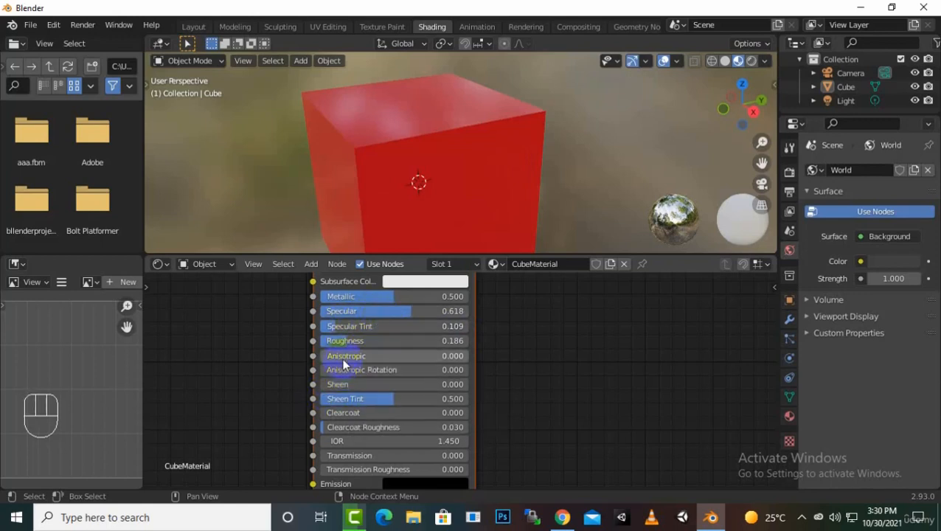
pyautogui.moveTo(344, 363)
pyautogui.mouseDown()
pyautogui.moveTo(487, 361)
pyautogui.moveTo(368, 357)
pyautogui.moveTo(478, 370)
pyautogui.moveTo(368, 359)
pyautogui.moveTo(416, 365)
pyautogui.moveTo(382, 361)
pyautogui.moveTo(389, 370)
pyautogui.moveTo(358, 362)
pyautogui.mouseUp()
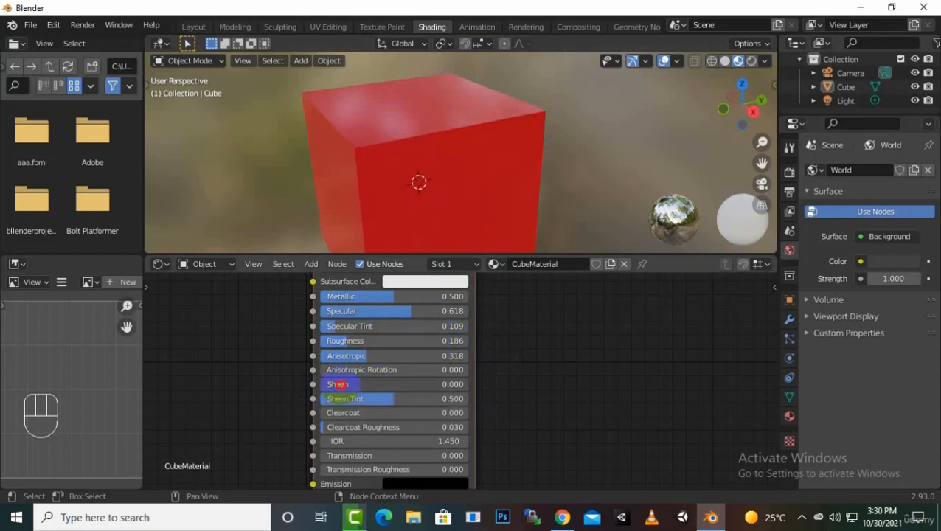
pyautogui.moveTo(341, 385); pyautogui.dragTo(357, 395)
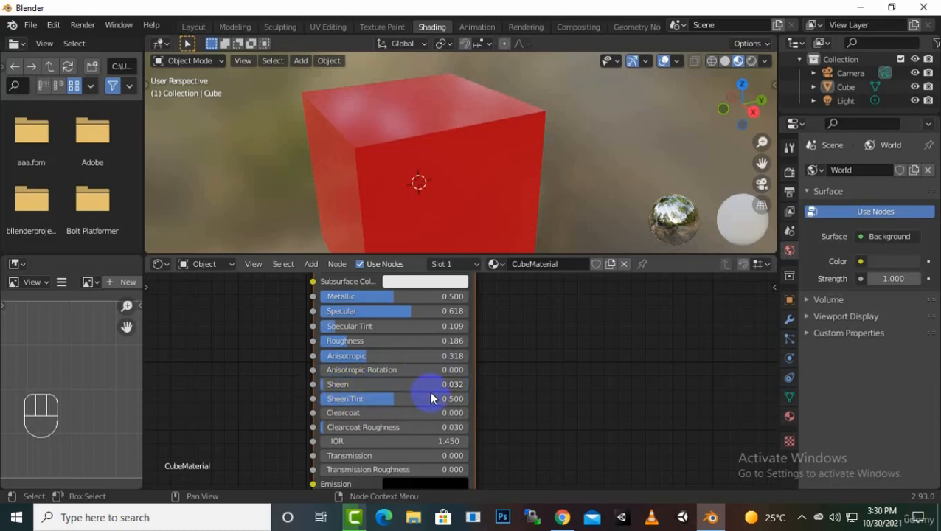
# Try a Transmission of about 0.923 on the Principled BSDF, and bring it back to 0.
pyautogui.scroll(-2, 483, 404)
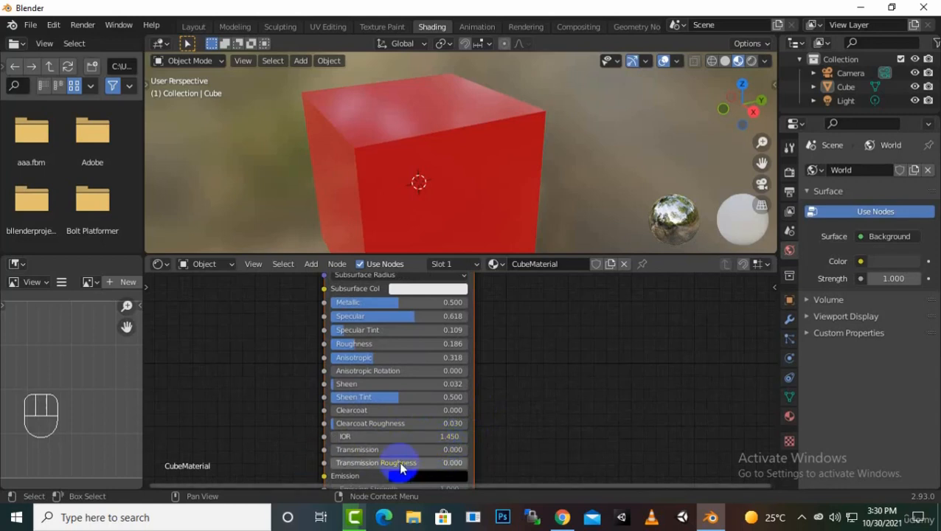
pyautogui.moveTo(395, 447); pyautogui.dragTo(548, 446)
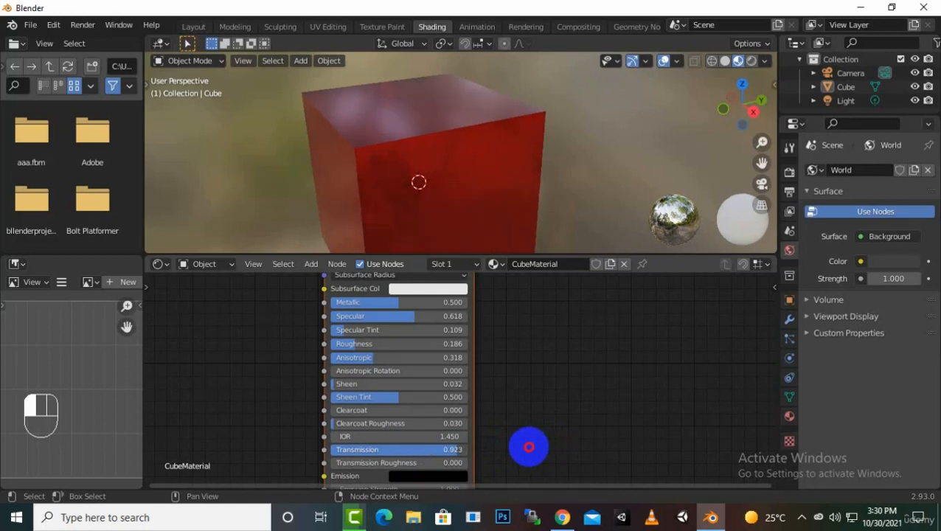
pyautogui.moveTo(533, 447); pyautogui.dragTo(329, 447)
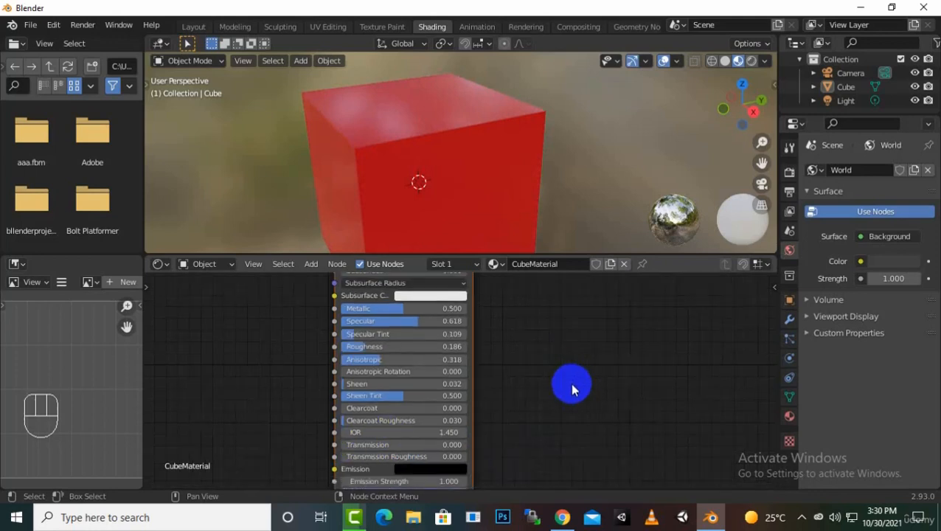
# Examine the remaining inputs of the Principled BSDF node and its link to the Material Output node.
pyautogui.keyDown('shift'); pyautogui.scroll(-4, 574, 380); pyautogui.keyUp('shift')
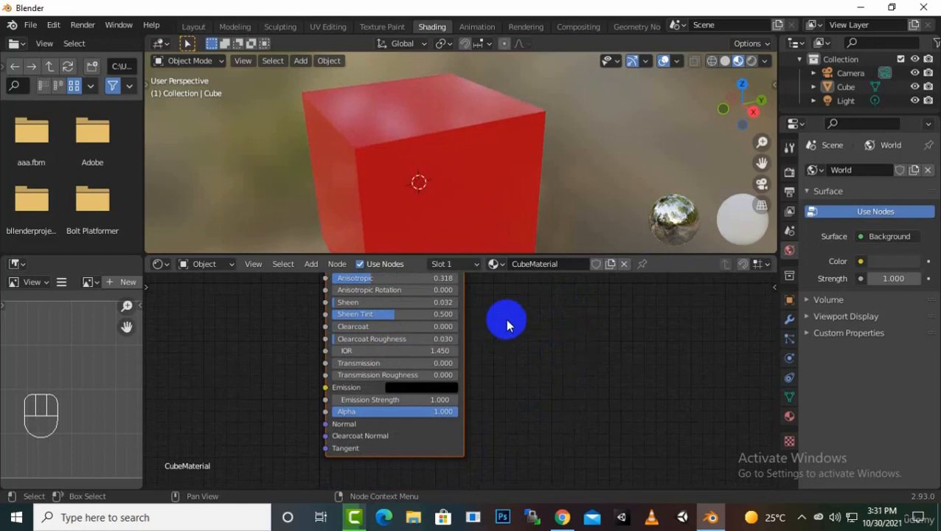
pyautogui.moveTo(506, 319); pyautogui.dragTo(548, 459, button='middle')
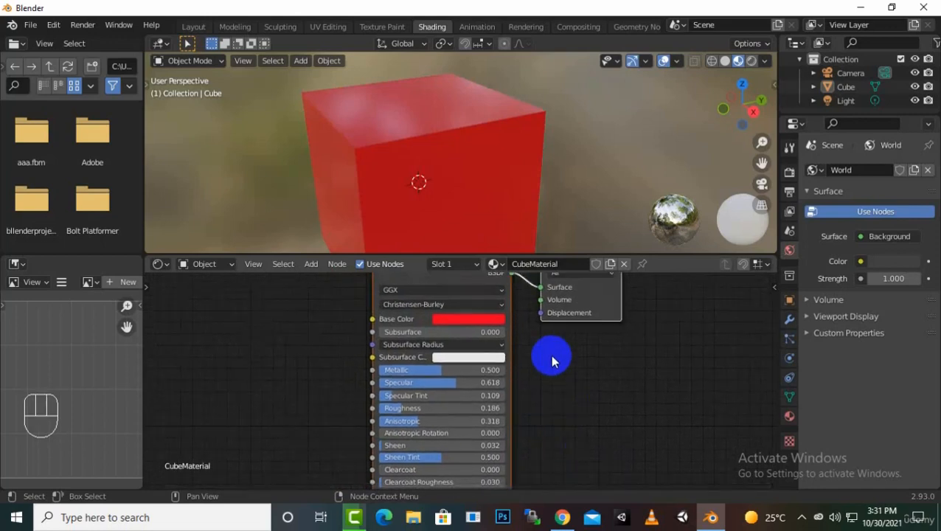
pyautogui.moveTo(550, 357); pyautogui.dragTo(587, 420, button='middle')
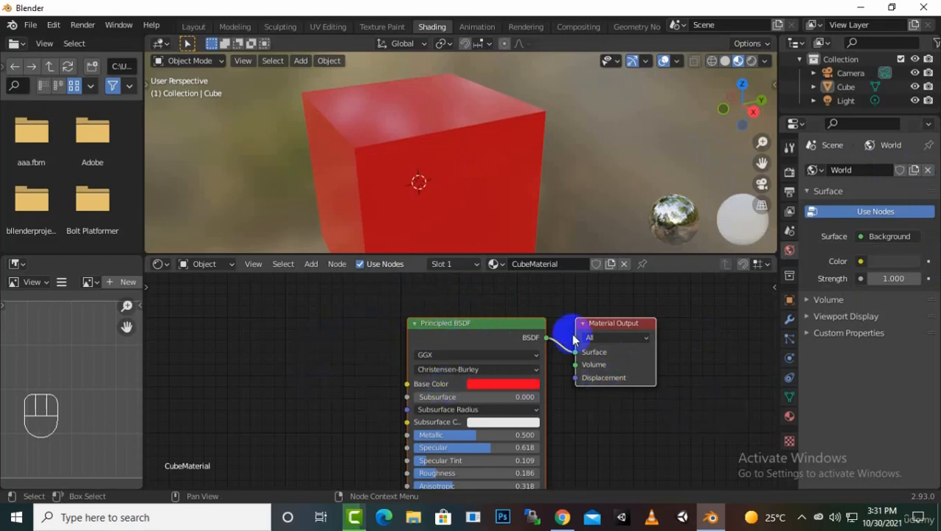
pyautogui.moveTo(487, 323); pyautogui.dragTo(436, 319)
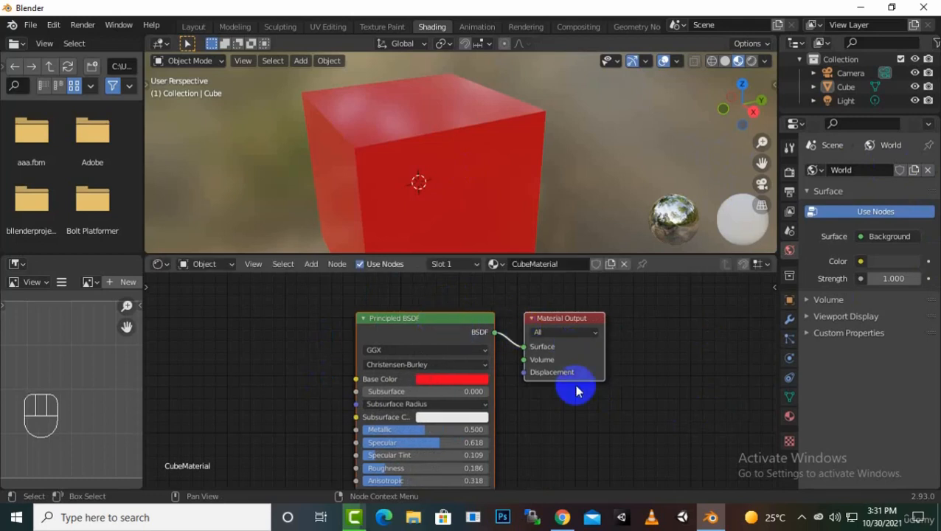
pyautogui.click(450, 382)
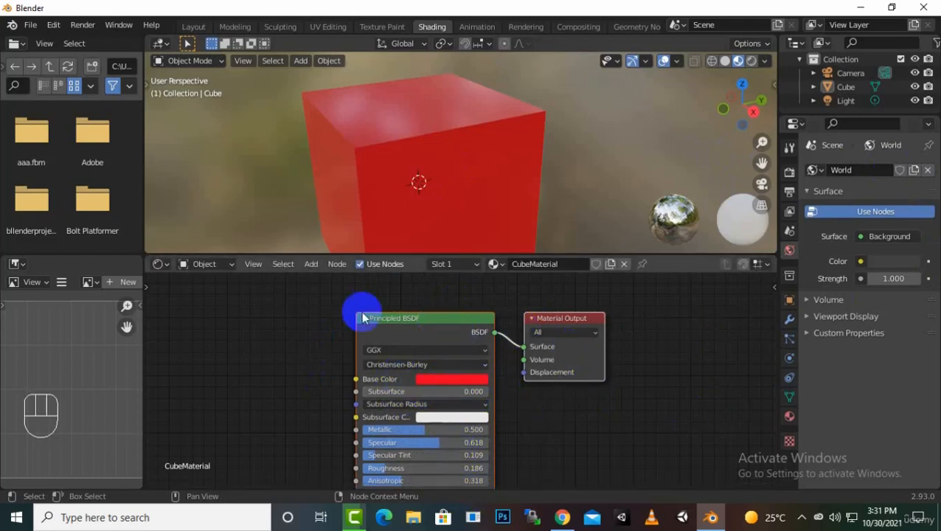
# Compare the cube's material properties in the Layout workspace with the node settings, and return to the Shading workspace.
pyautogui.click(191, 28)
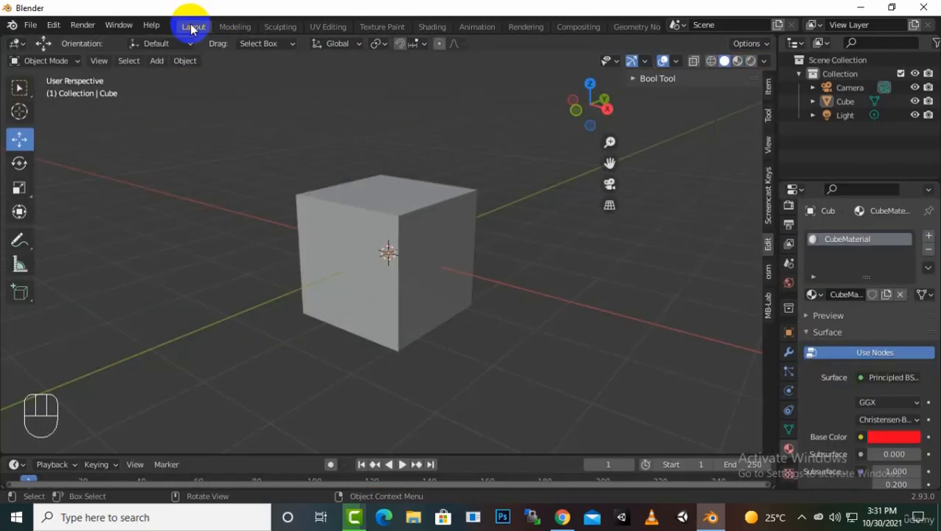
pyautogui.scroll(-7, 895, 369)
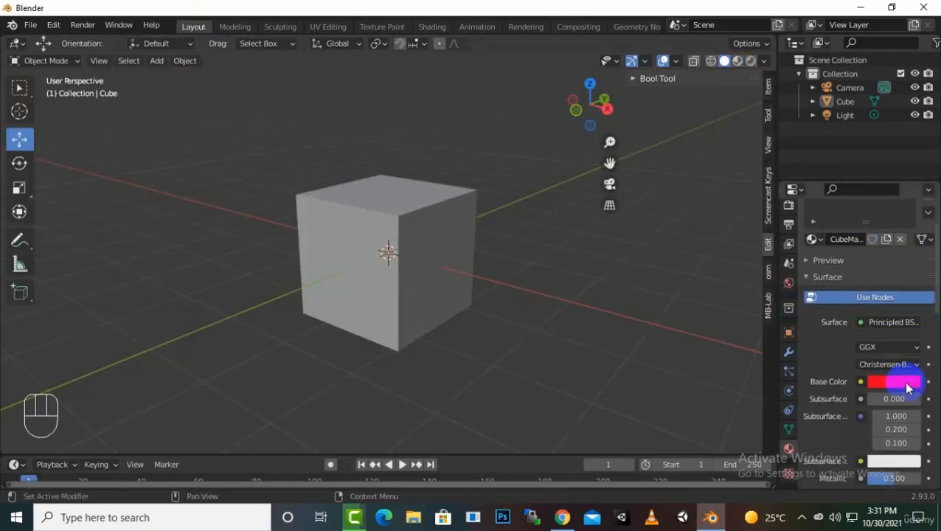
pyautogui.scroll(-10, 898, 397)
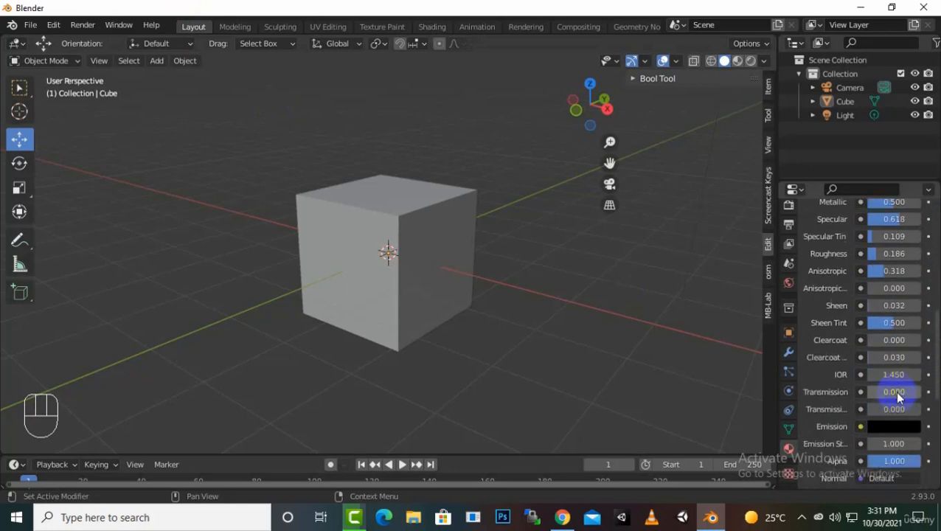
pyautogui.scroll(-1, 883, 447)
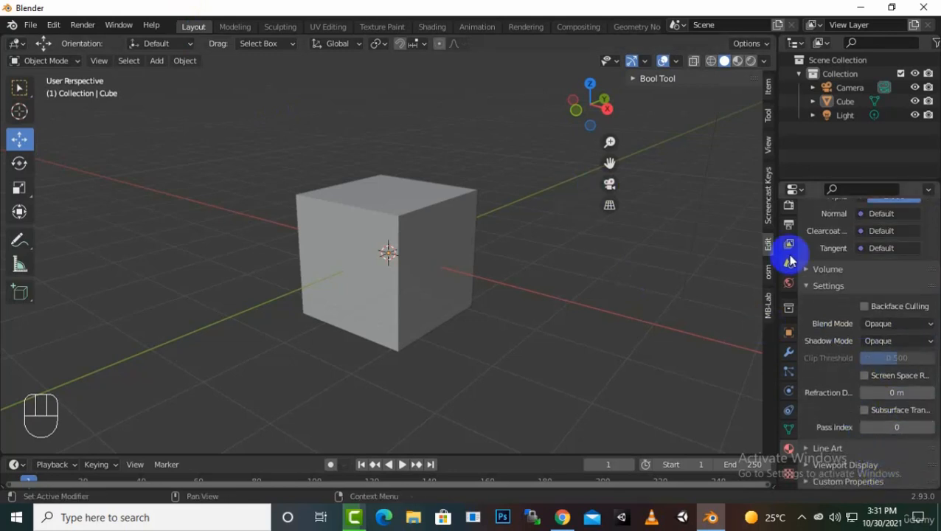
pyautogui.scroll(8, 895, 362)
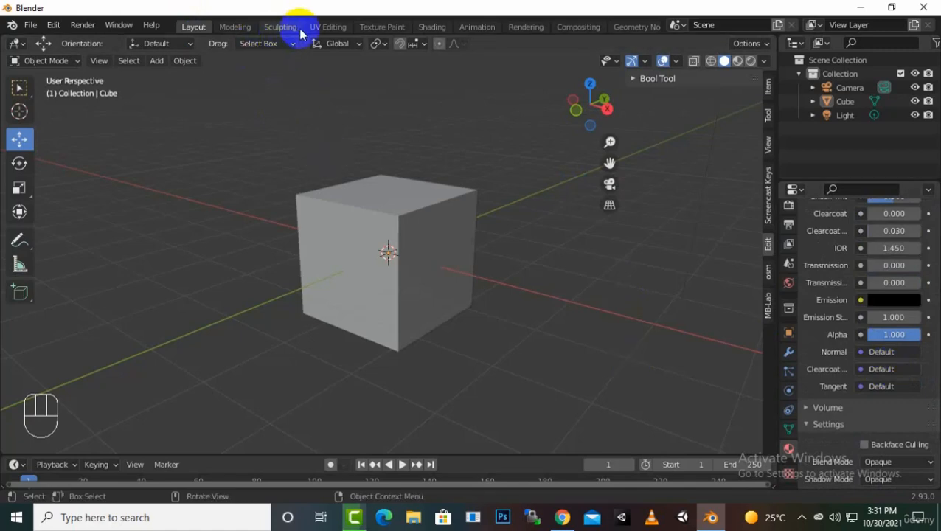
pyautogui.click(436, 27)
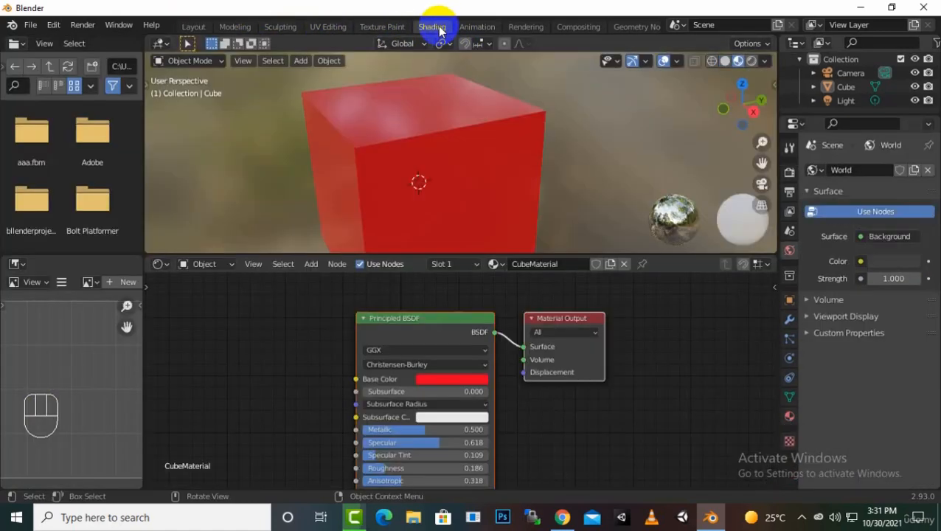
# Widen the Image Editor area until its image browsing, New and Open options are fully shown.
pyautogui.moveTo(732, 391)
pyautogui.mouseDown(button='middle')
pyautogui.moveTo(733, 317)
pyautogui.moveTo(676, 345)
pyautogui.mouseUp(button='middle')
pyautogui.scroll(-2, 614, 399)
pyautogui.moveTo(614, 399); pyautogui.dragTo(673, 387, button='middle')
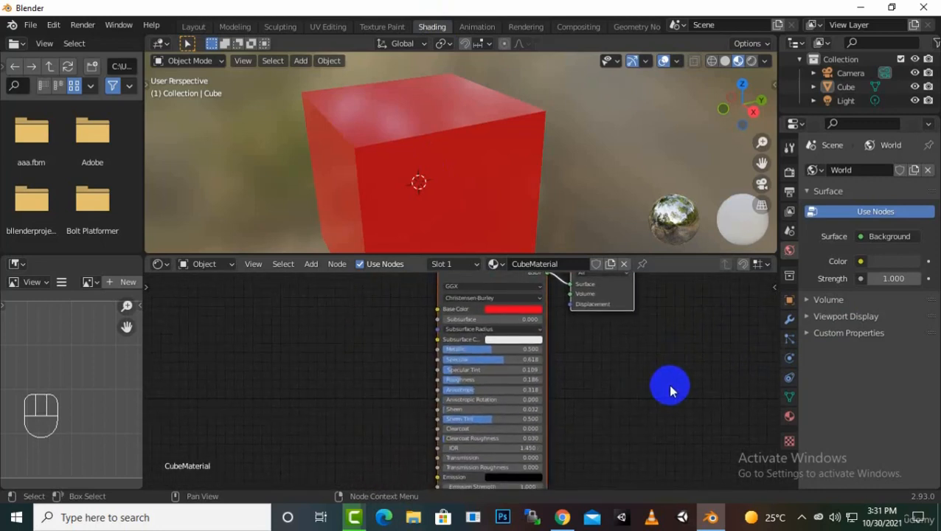
pyautogui.scroll(-1, 670, 391)
pyautogui.rightClick(320, 428)
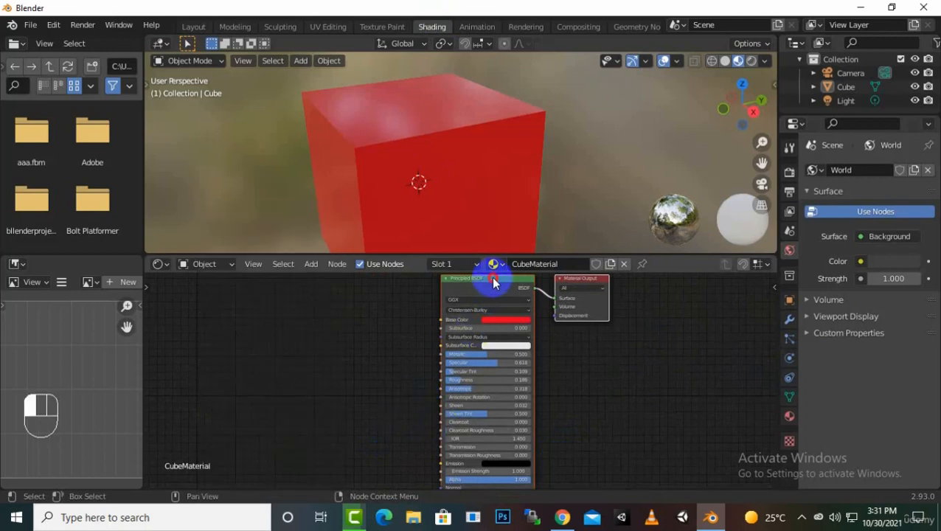
pyautogui.moveTo(493, 282); pyautogui.dragTo(493, 295)
pyautogui.click(389, 363)
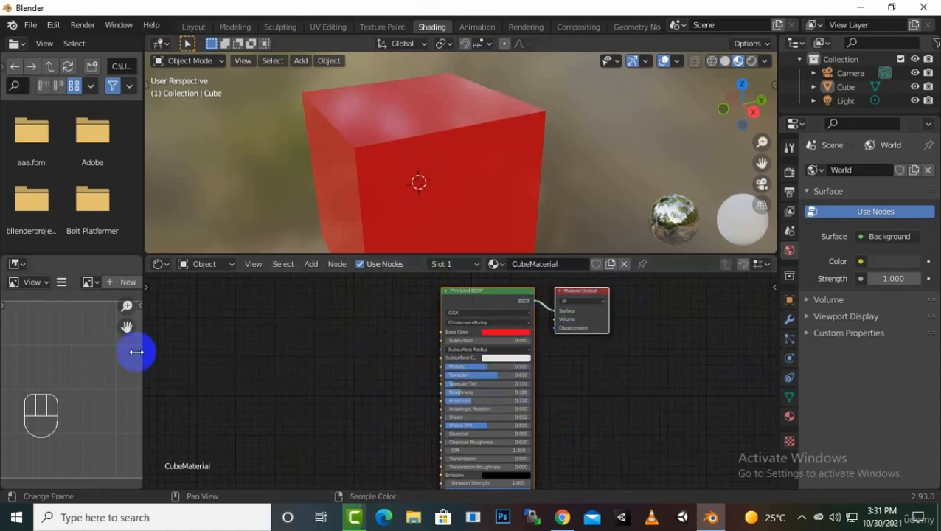
pyautogui.moveTo(143, 353); pyautogui.dragTo(182, 353)
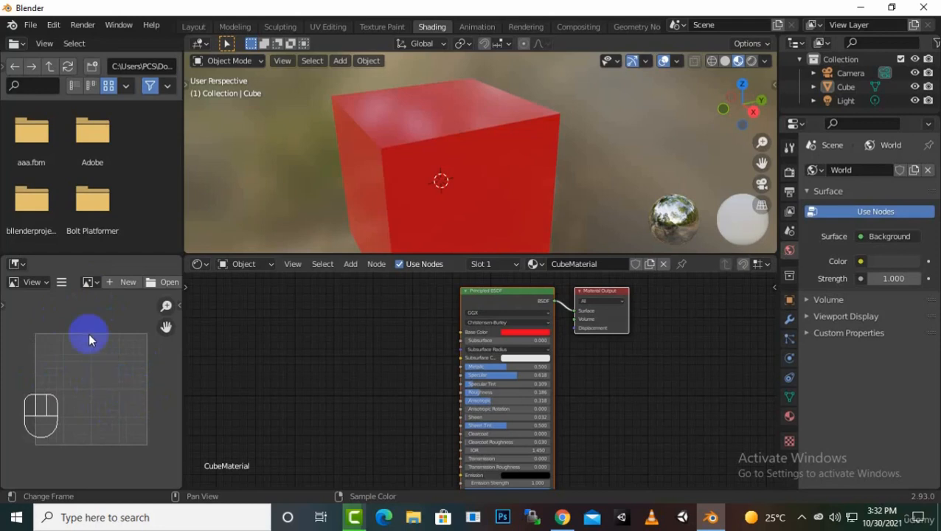
pyautogui.click(89, 283)
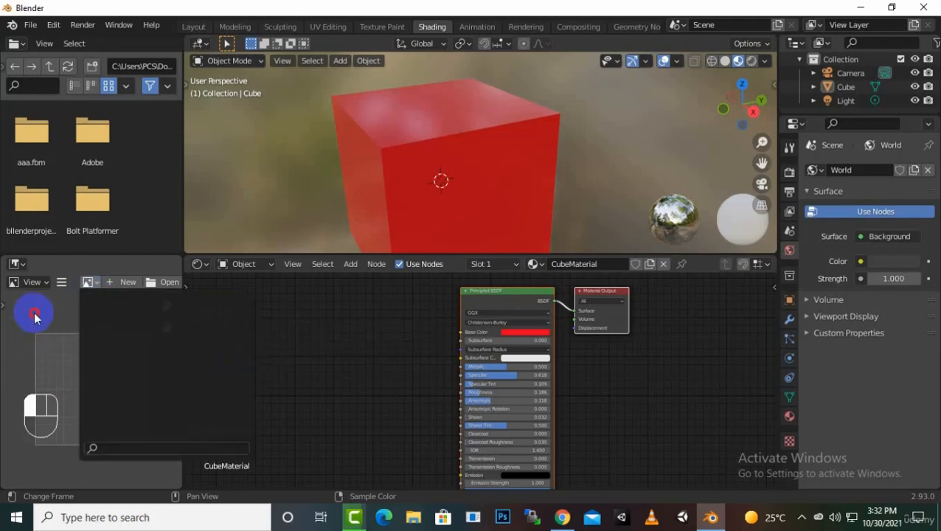
pyautogui.click(15, 282)
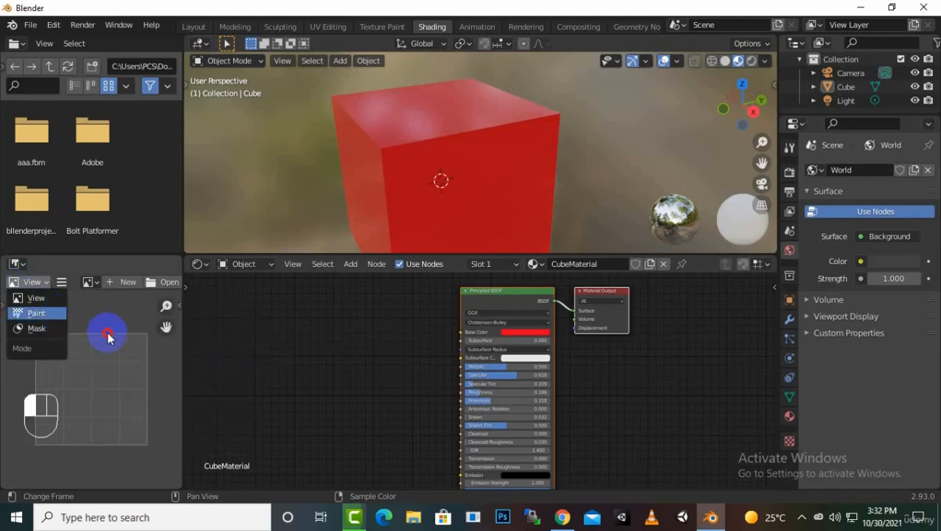
pyautogui.click(122, 305)
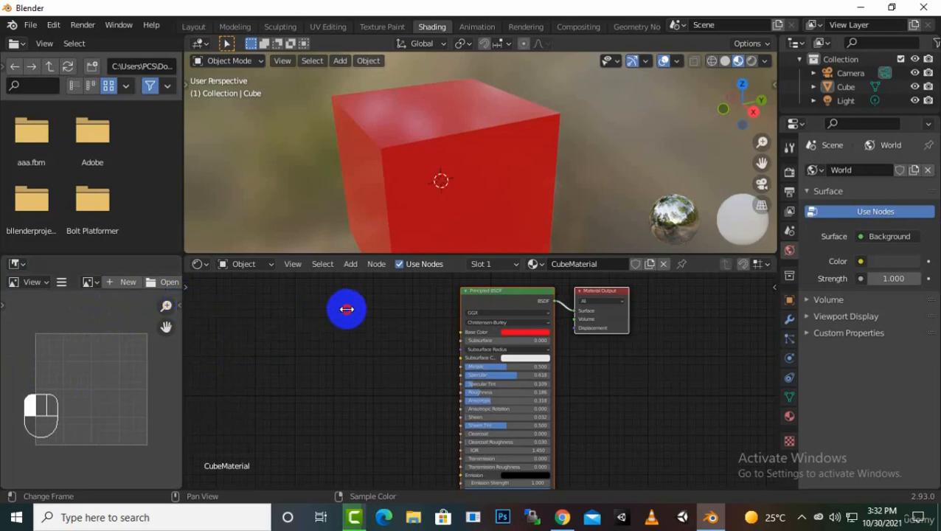
pyautogui.moveTo(182, 342); pyautogui.dragTo(399, 343)
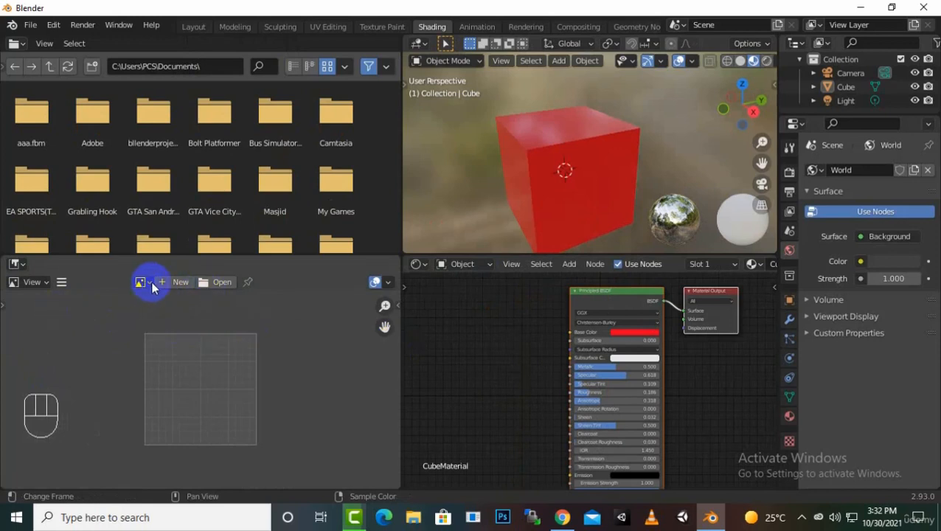
# Open the image cc2c3f5bde01ccdfcb1d0a098a57606c.jpg from the Desktop folder in the Image Editor.
pyautogui.click(219, 283)
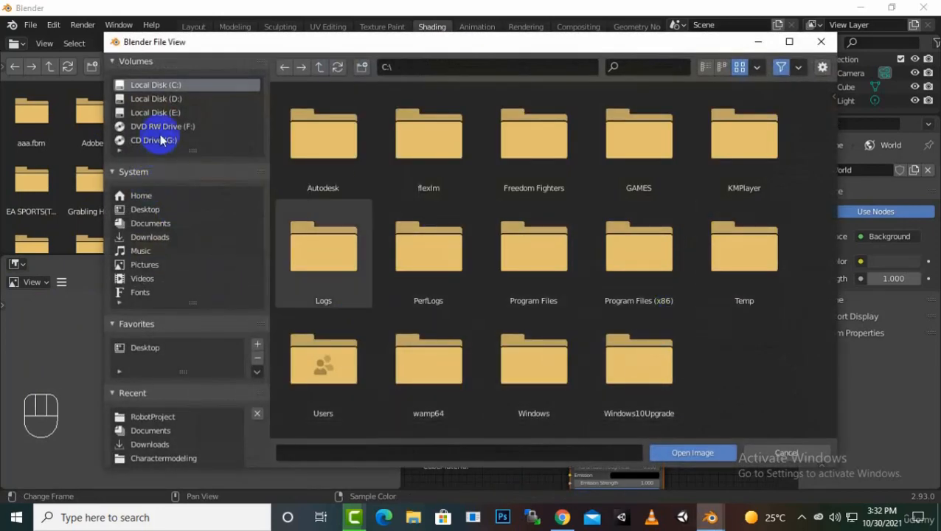
pyautogui.click(151, 210)
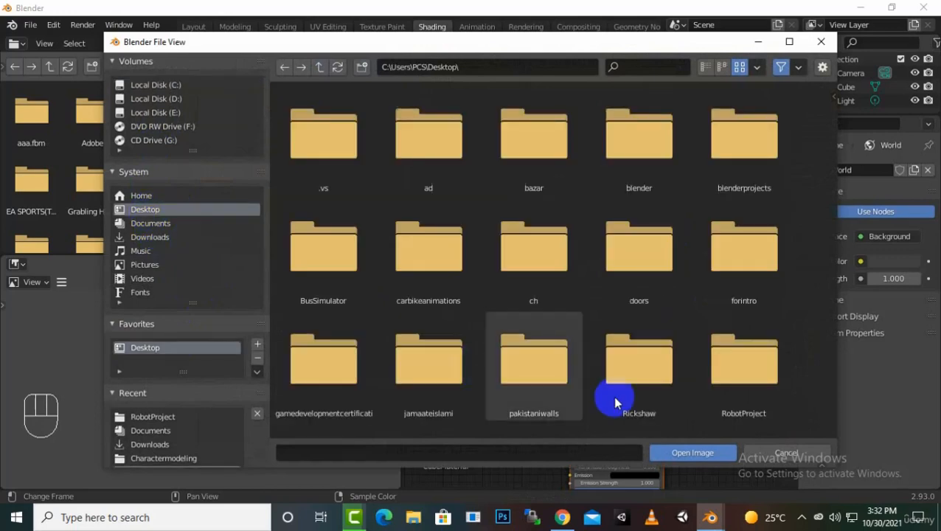
pyautogui.scroll(-3, 613, 396)
pyautogui.doubleClick(629, 428)
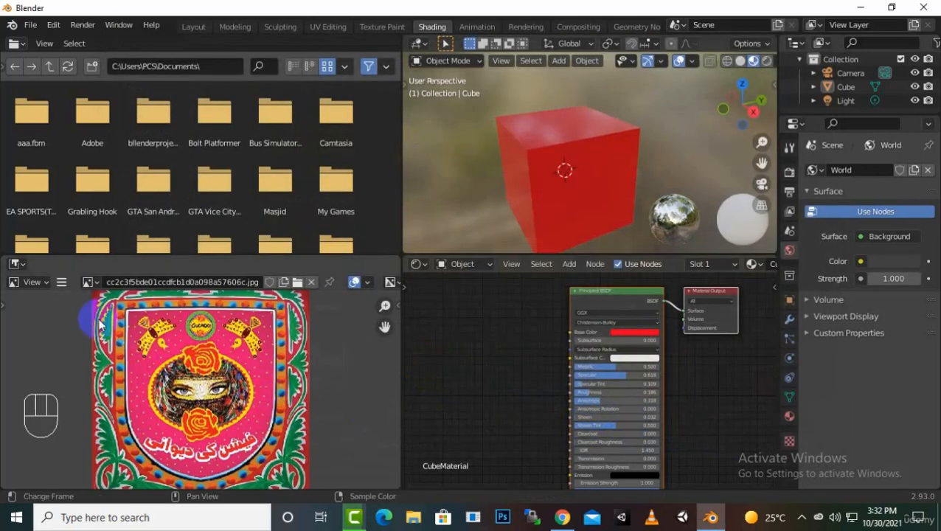
# Add the opened image as a texture node beside the Principled BSDF and connect its Color output to Base Color.
pyautogui.moveTo(87, 285); pyautogui.dragTo(463, 346)
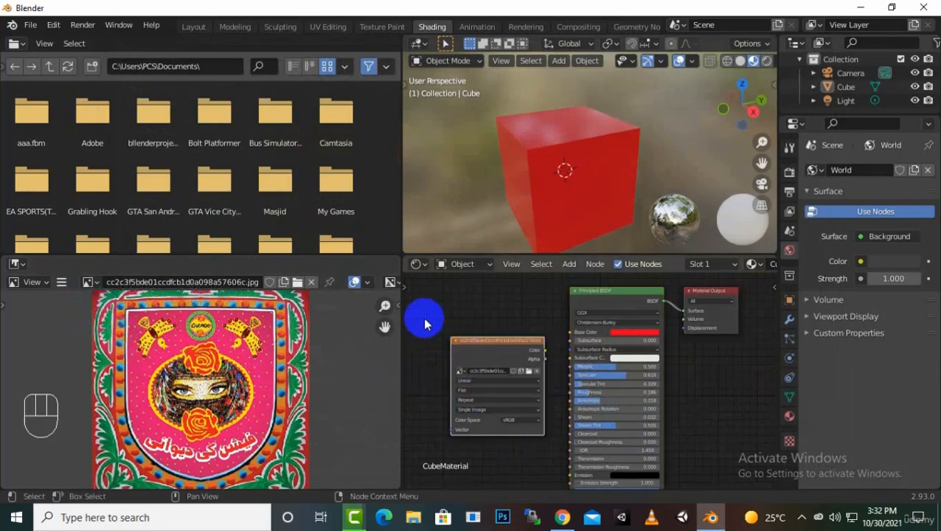
pyautogui.moveTo(374, 307); pyautogui.dragTo(265, 308)
pyautogui.scroll(3, 421, 323)
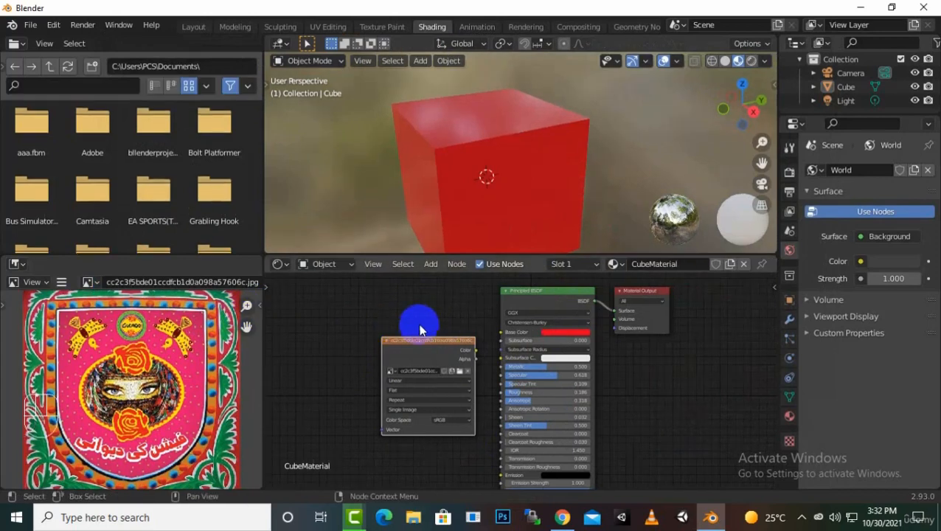
pyautogui.scroll(1, 423, 328)
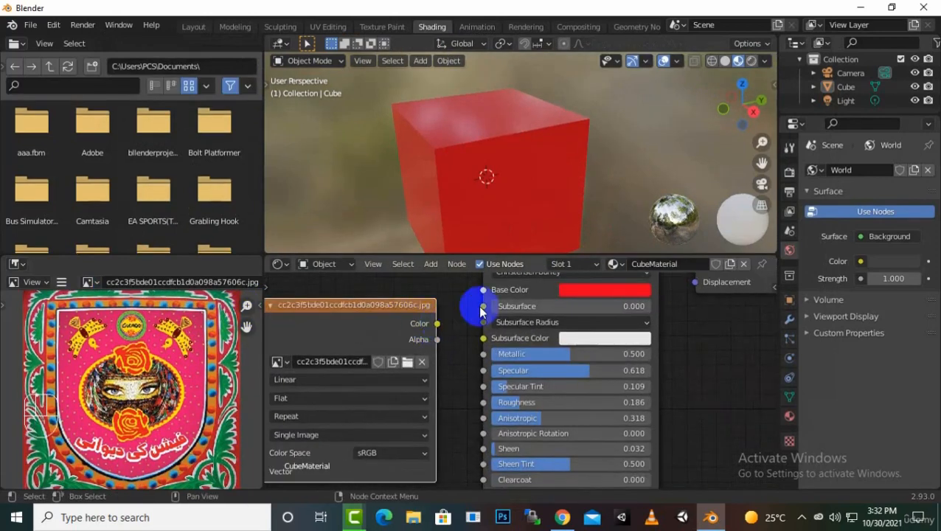
pyautogui.scroll(1, 454, 324)
pyautogui.moveTo(468, 334); pyautogui.dragTo(481, 344, button='middle')
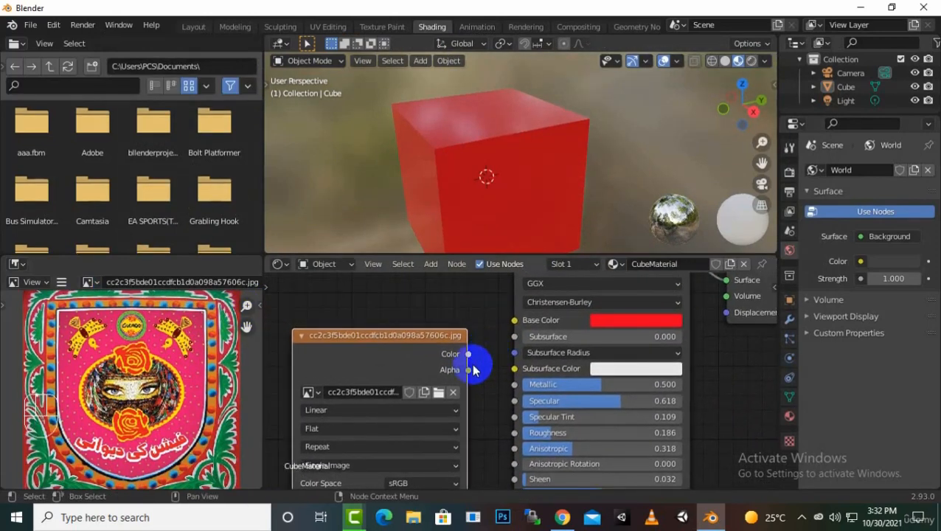
pyautogui.moveTo(469, 355); pyautogui.dragTo(513, 323)
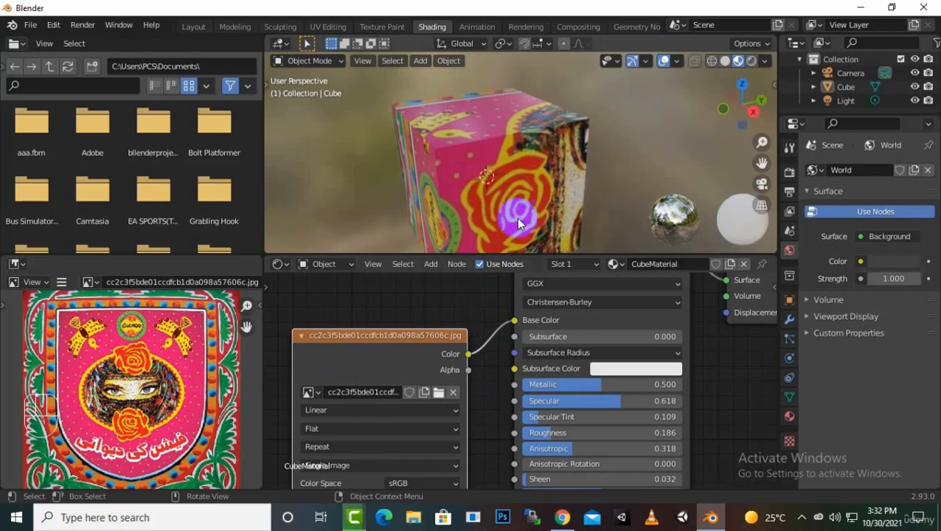
# Delete the image texture node so Base Color uses its plain red colour, keeping the Principled BSDF and Material Output nodes.
pyautogui.press('Delete')
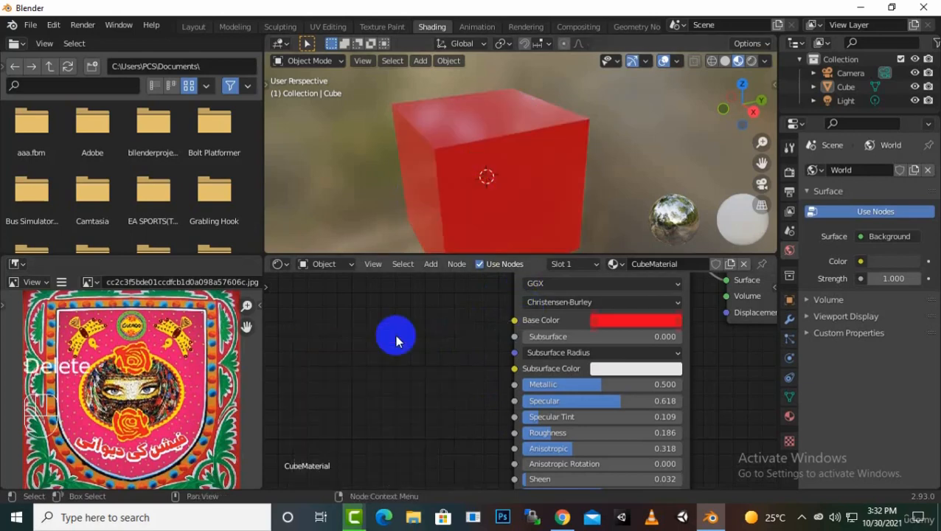
pyautogui.scroll(-3, 413, 361)
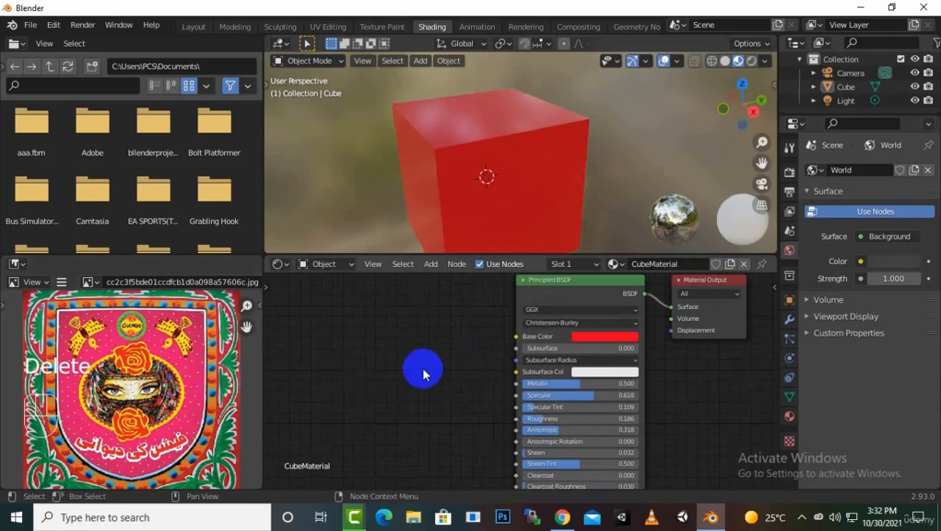
pyautogui.scroll(-1, 400, 385)
pyautogui.moveTo(451, 391); pyautogui.dragTo(396, 372, button='middle')
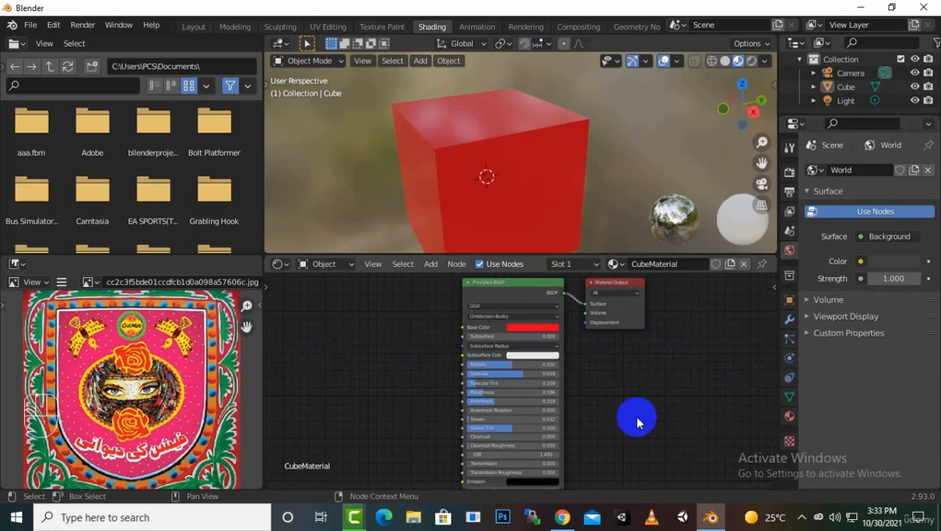
pyautogui.scroll(-1, 574, 382)
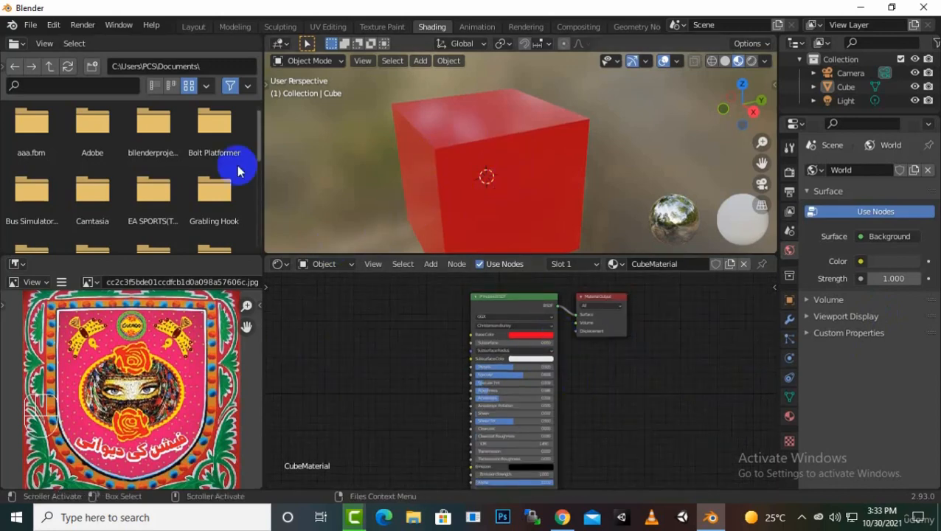
# Switch to the Layout workspace and display the cube in Material Preview shading.
pyautogui.click(193, 26)
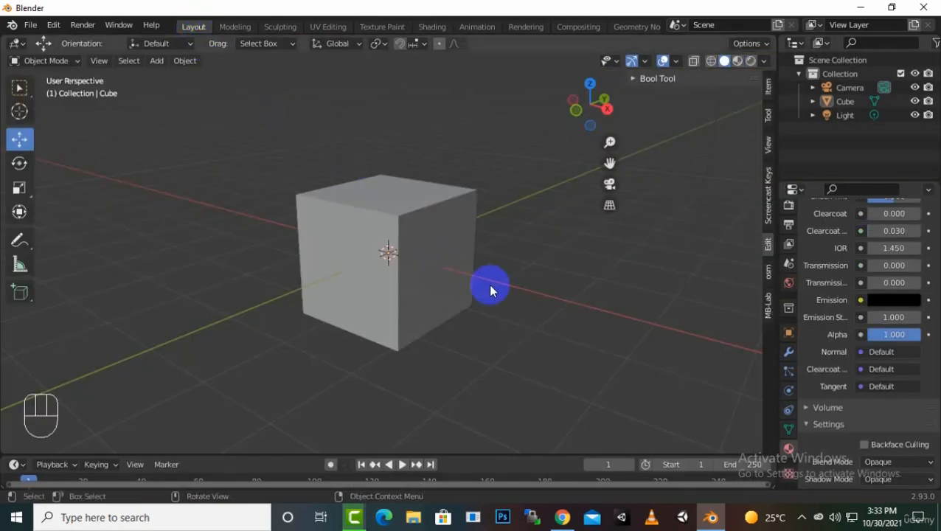
pyautogui.scroll(2, 394, 325)
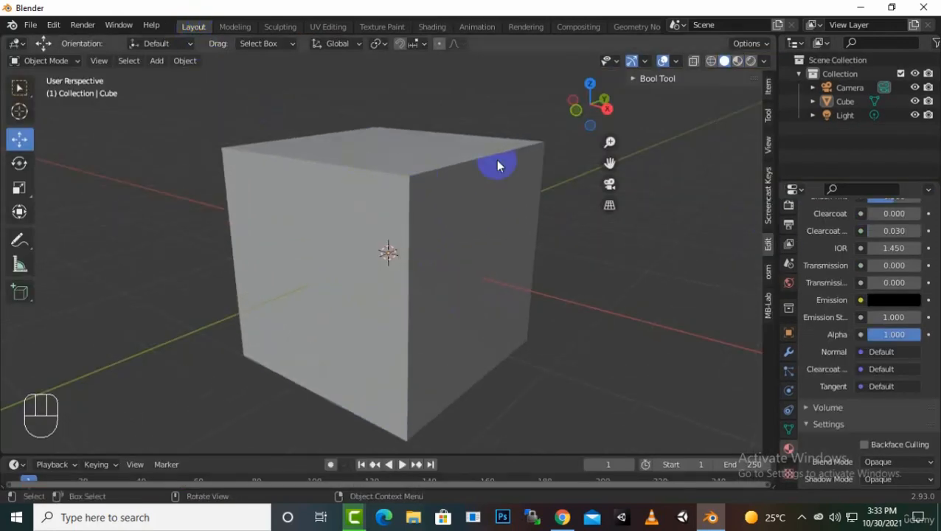
pyautogui.click(737, 63)
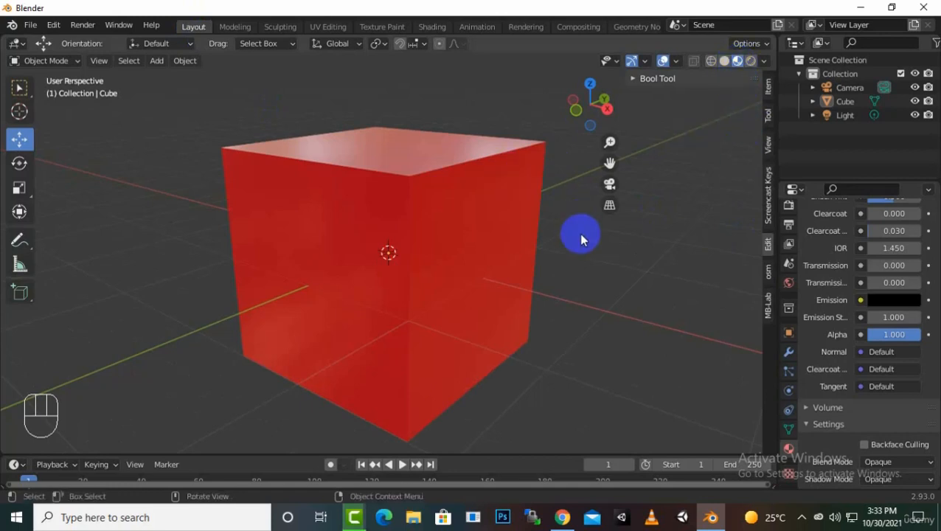
pyautogui.press('z')
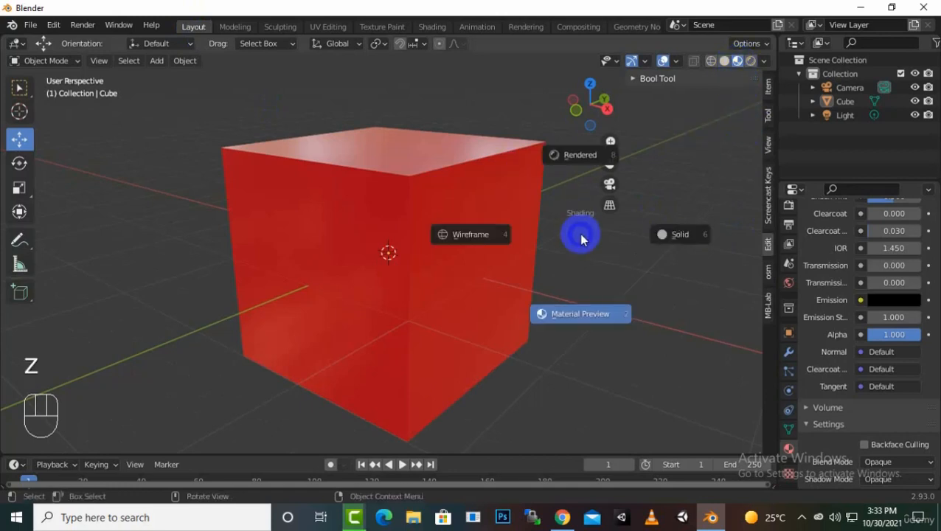
pyautogui.click(571, 317)
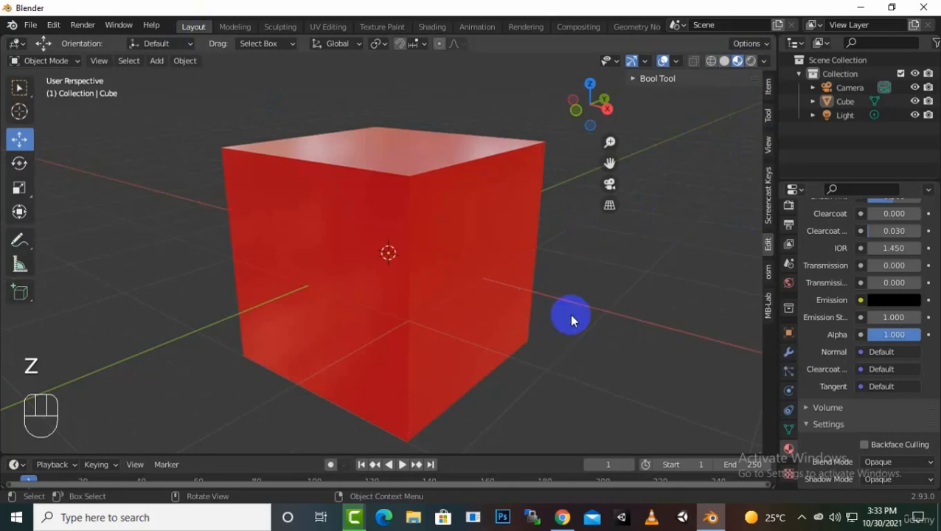
pyautogui.moveTo(573, 218)
pyautogui.mouseDown(button='middle')
pyautogui.moveTo(608, 282)
pyautogui.moveTo(658, 231)
pyautogui.moveTo(585, 253)
pyautogui.moveTo(515, 252)
pyautogui.mouseUp(button='middle')
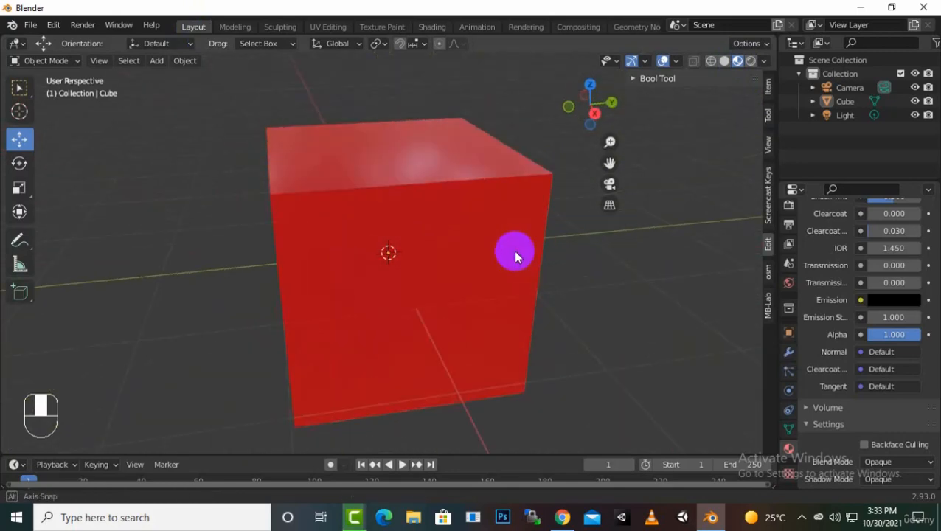
# Switch the viewport to Rendered shading and inspect the cube's lighting from several sides.
pyautogui.click(750, 60)
pyautogui.scroll(-3, 501, 270)
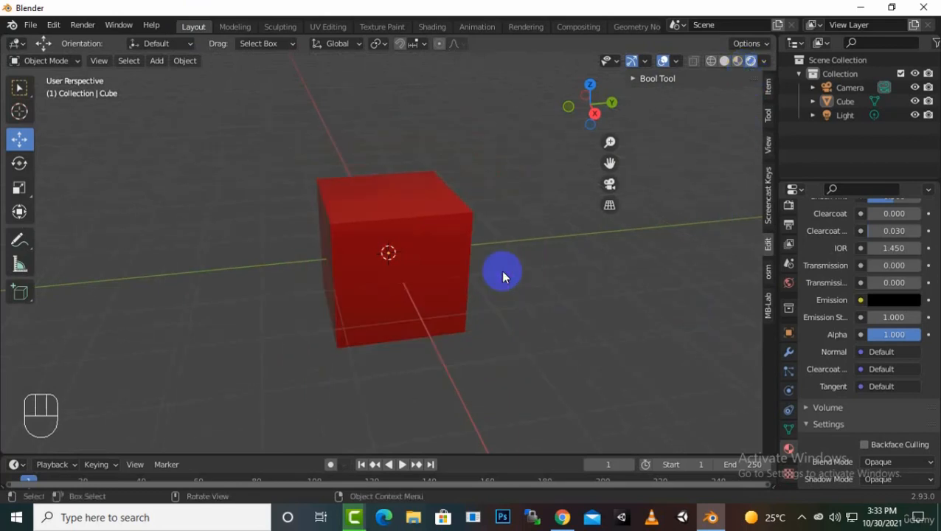
pyautogui.moveTo(501, 270)
pyautogui.mouseDown(button='middle')
pyautogui.moveTo(517, 324)
pyautogui.moveTo(660, 293)
pyautogui.moveTo(723, 299)
pyautogui.moveTo(729, 324)
pyautogui.moveTo(631, 319)
pyautogui.mouseUp(button='middle')
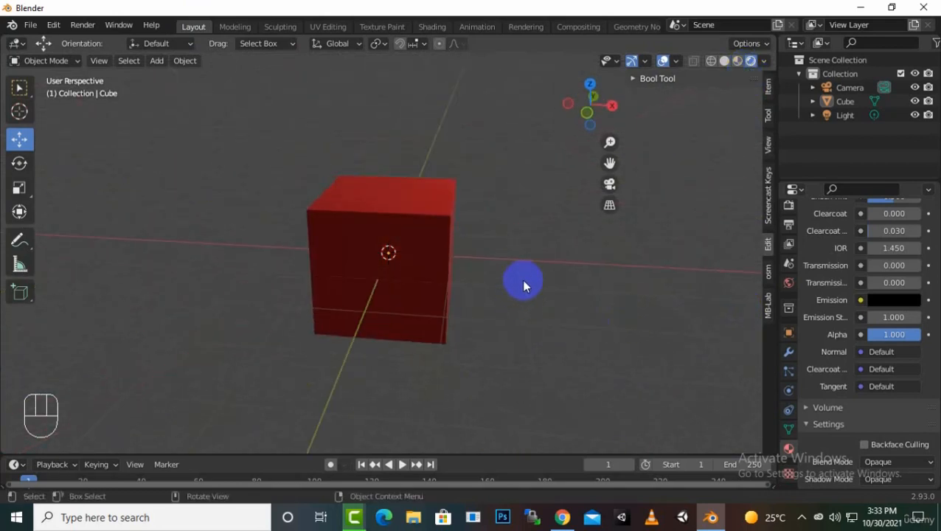
pyautogui.moveTo(524, 284); pyautogui.dragTo(525, 303, button='middle')
pyautogui.moveTo(575, 273); pyautogui.dragTo(566, 301, button='middle')
# Add an area light, move it out beside the cube, and raise it about 1.62 m along Z.
pyautogui.hotkey('shift', 'a')
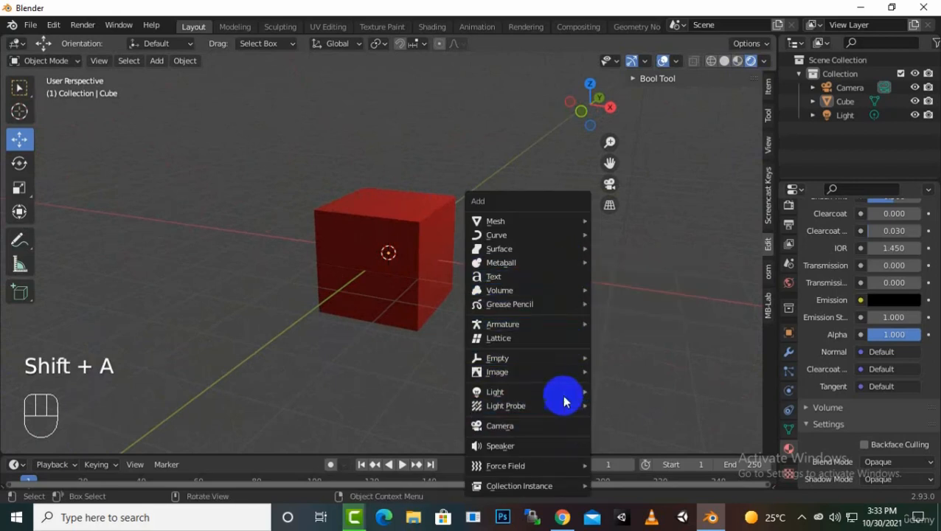
pyautogui.moveTo(563, 392)
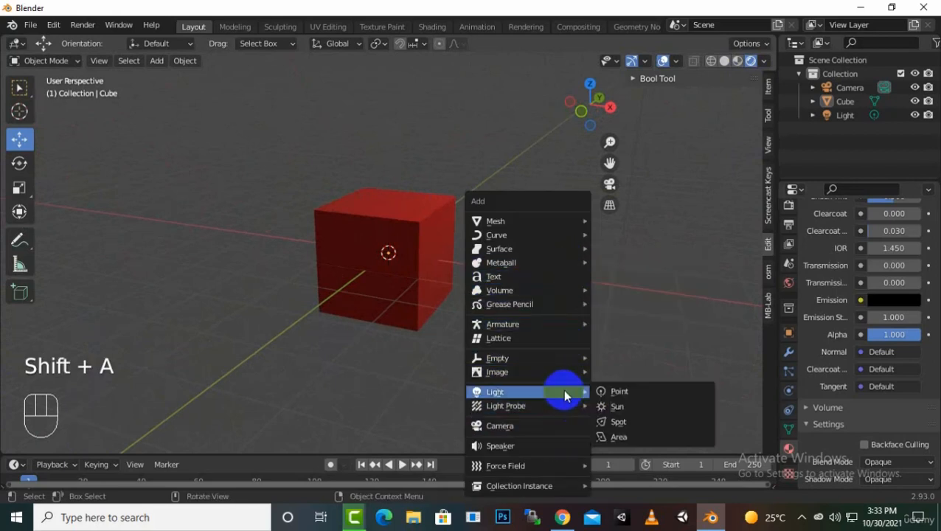
pyautogui.click(620, 436)
pyautogui.moveTo(398, 254); pyautogui.dragTo(353, 329)
pyautogui.moveTo(316, 258); pyautogui.dragTo(317, 110)
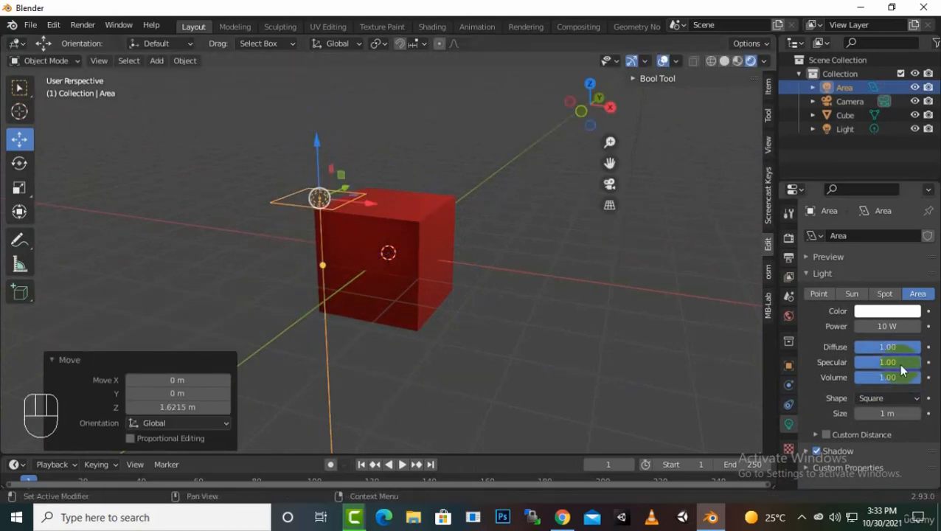
# Set the area light's power to 100 W, check its effect on the cube, and return the viewport to Material Preview shading.
pyautogui.click(886, 326)
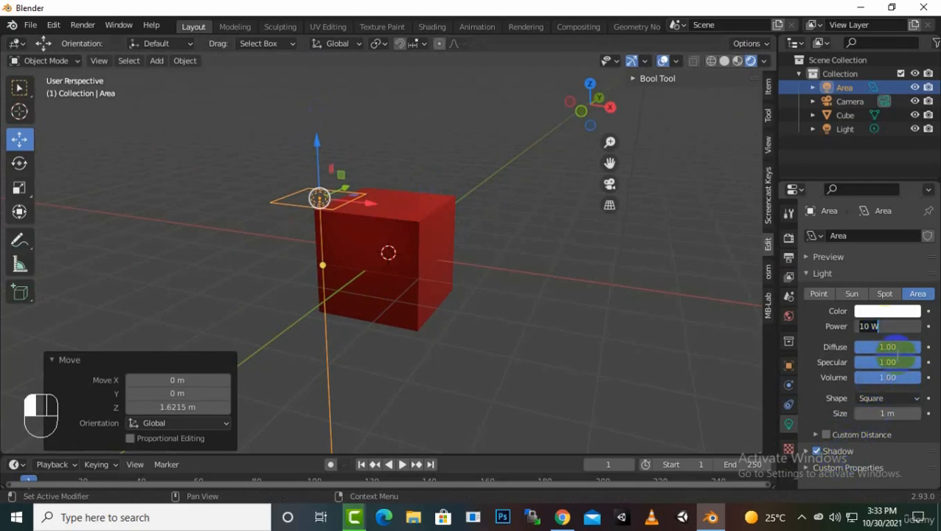
pyautogui.write('100')
pyautogui.press('Return')
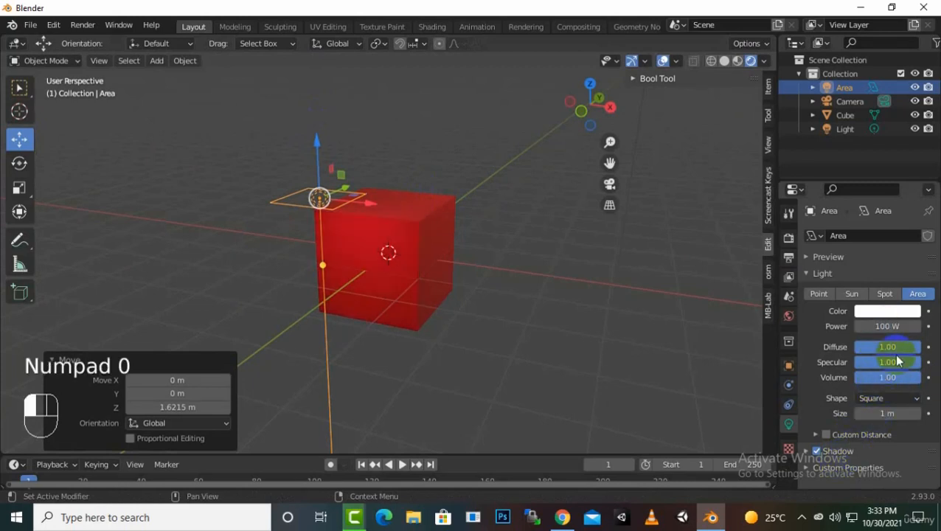
pyautogui.scroll(3, 386, 334)
pyautogui.moveTo(406, 341); pyautogui.dragTo(377, 345, button='middle')
pyautogui.scroll(-3, 377, 346)
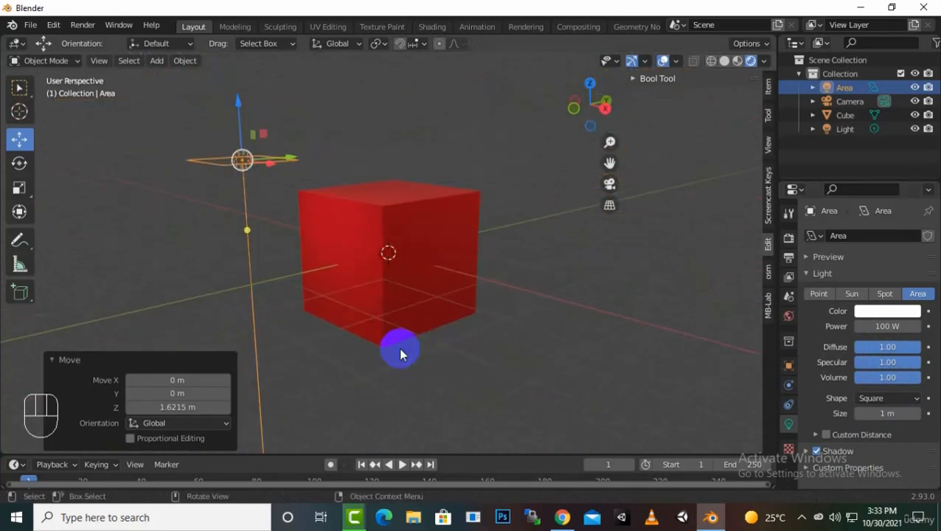
pyautogui.click(738, 62)
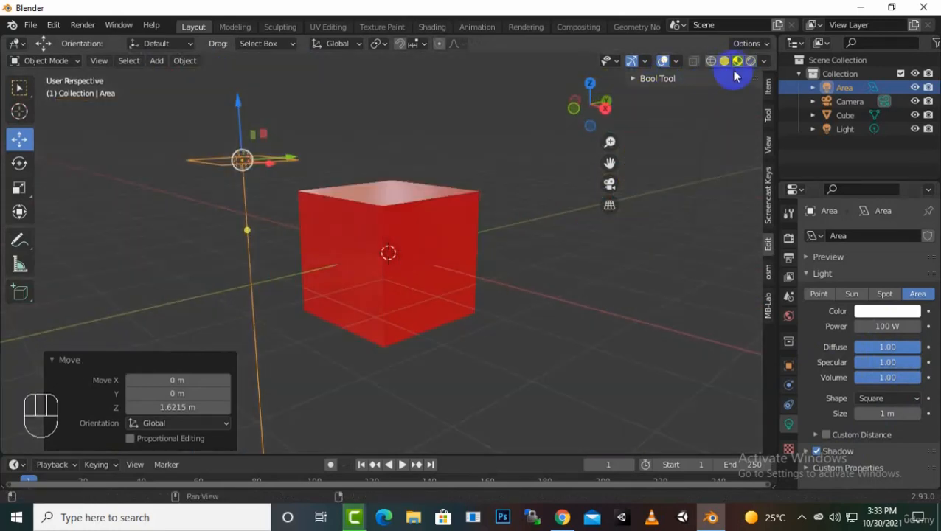
pyautogui.moveTo(306, 411); pyautogui.dragTo(525, 389, button='middle')
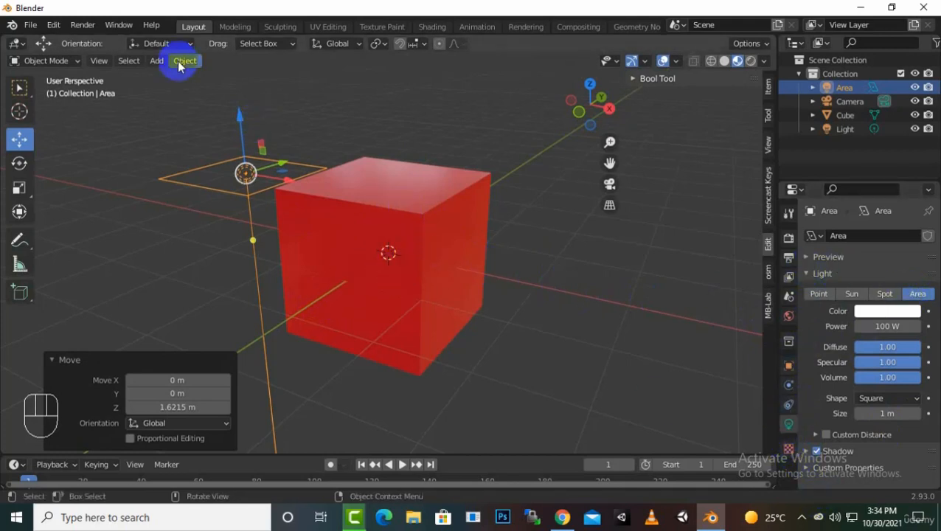
# Select the cube and assign an Image Texture to its Base Color in the material properties of the Layout workspace.
pyautogui.click(479, 292)
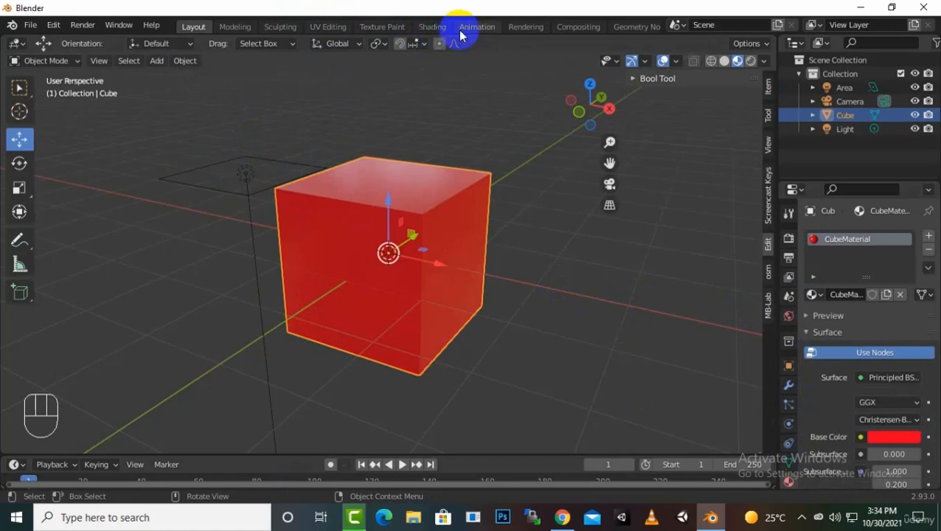
pyautogui.click(433, 28)
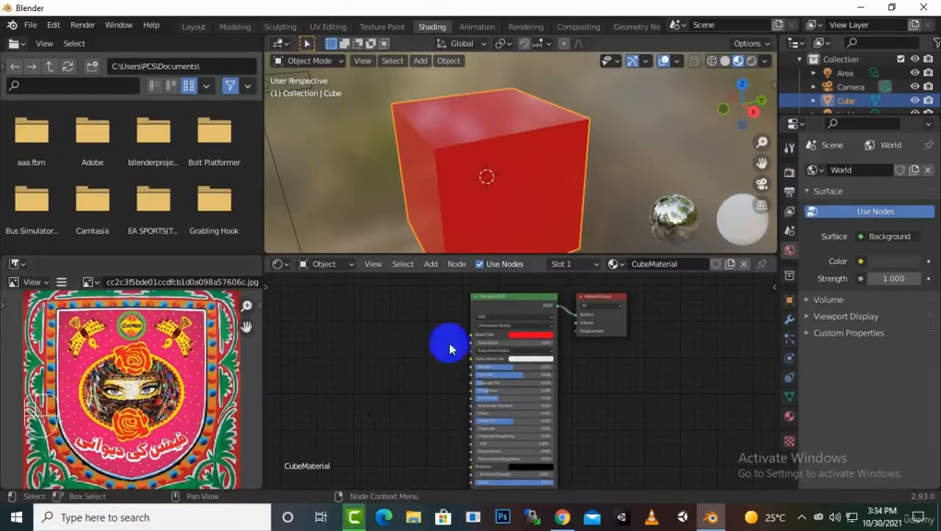
pyautogui.click(193, 28)
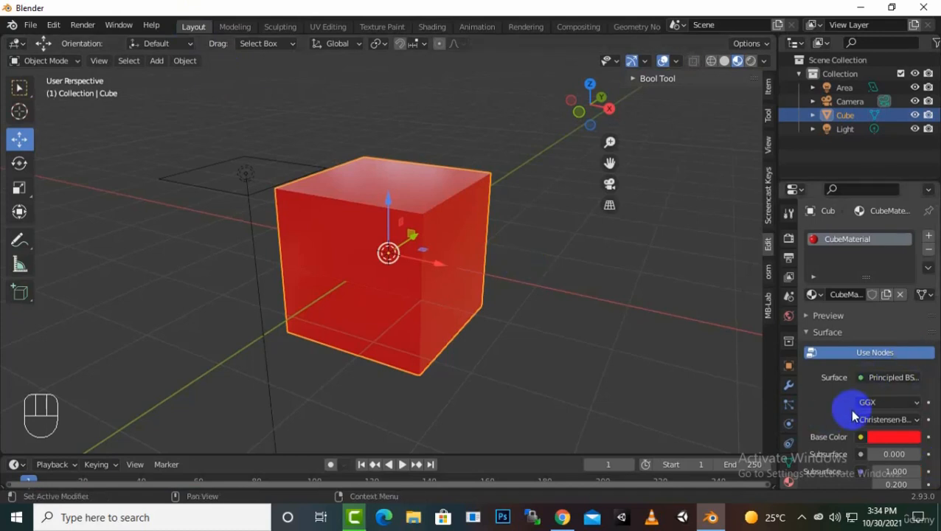
pyautogui.scroll(-3, 853, 416)
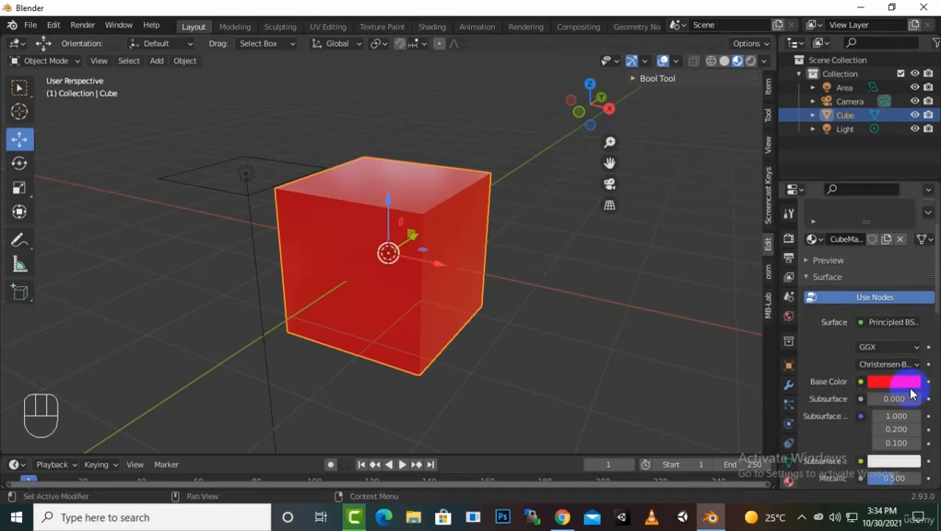
pyautogui.click(861, 382)
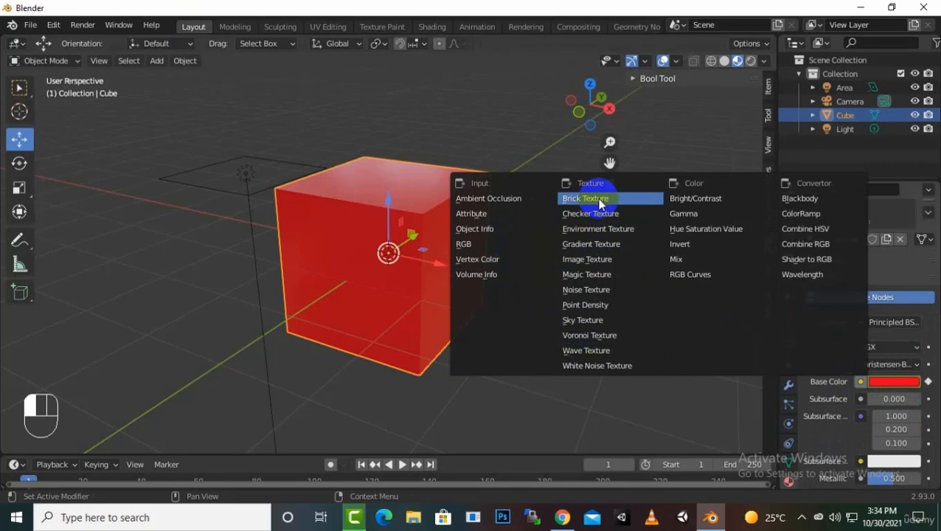
pyautogui.click(607, 261)
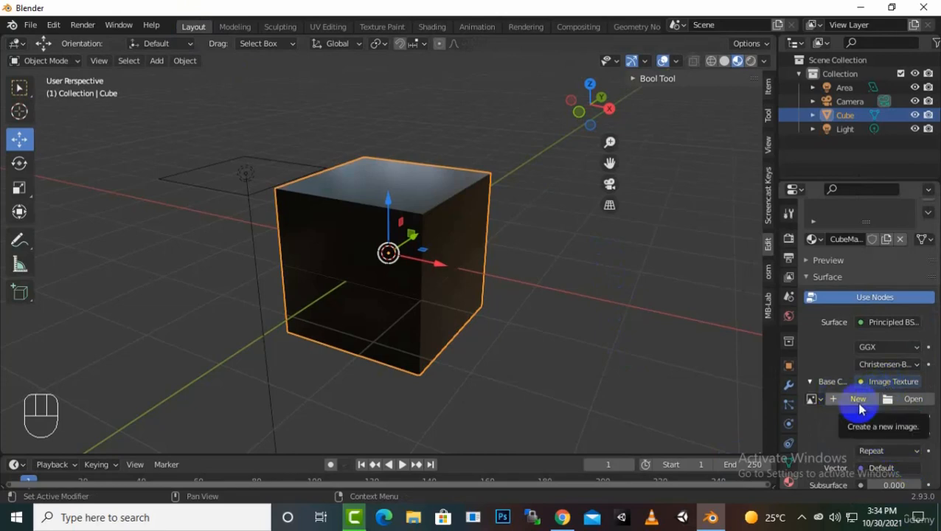
# Load the yellow floral indian-and-pa…-2EGKJ5X.jpg image from the Desktop folder into the cube's Base Color texture.
pyautogui.click(889, 399)
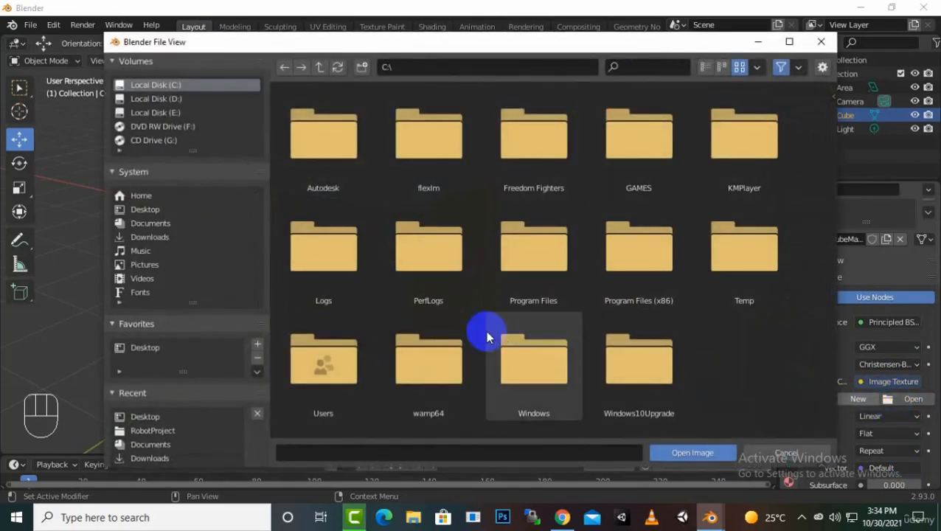
pyautogui.click(158, 211)
pyautogui.scroll(-5, 640, 352)
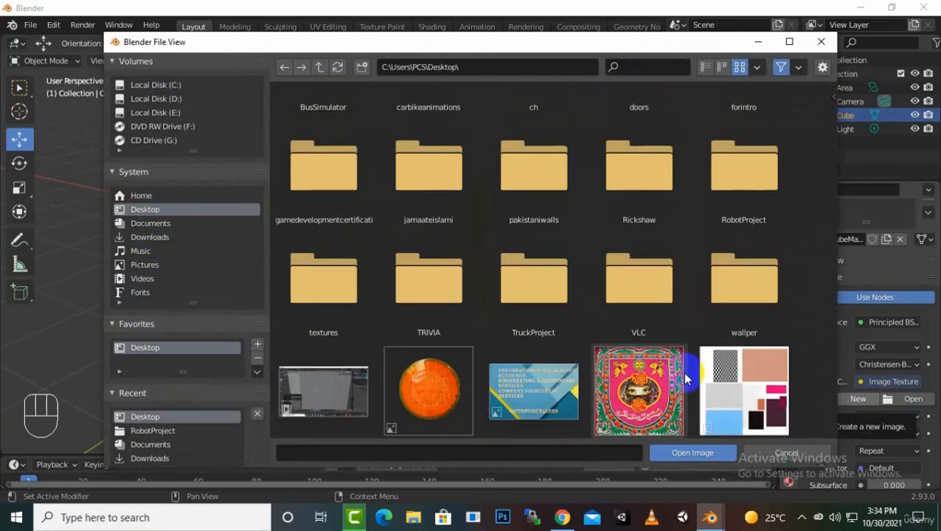
pyautogui.scroll(-3, 664, 361)
pyautogui.scroll(-1, 605, 346)
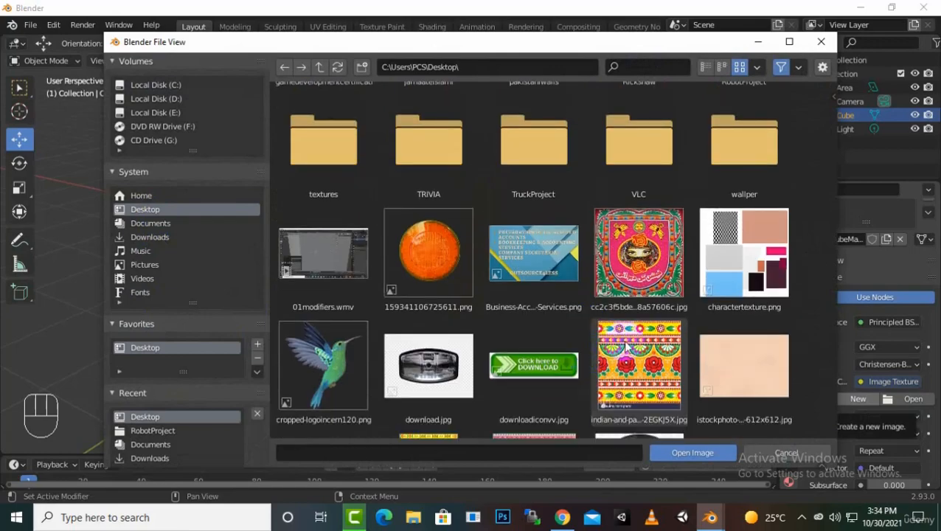
pyautogui.doubleClick(625, 347)
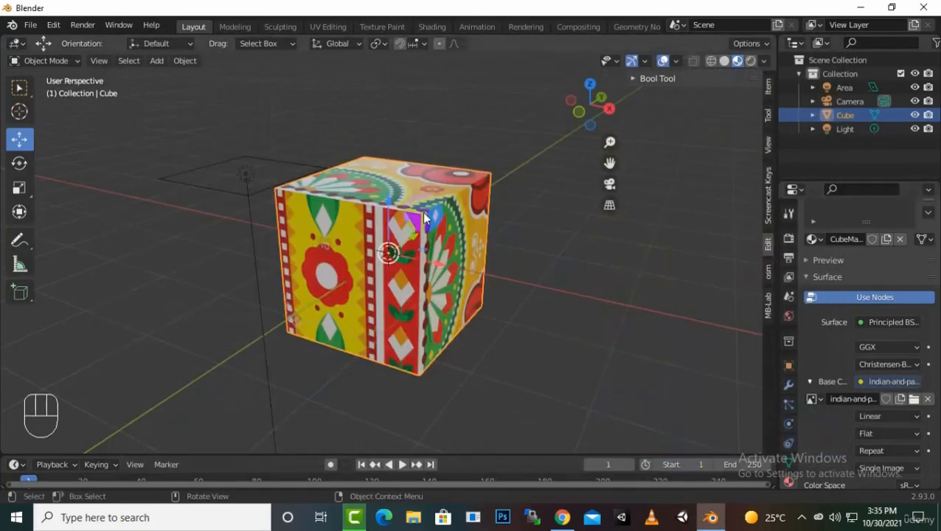
pyautogui.moveTo(658, 327); pyautogui.dragTo(557, 341, button='middle')
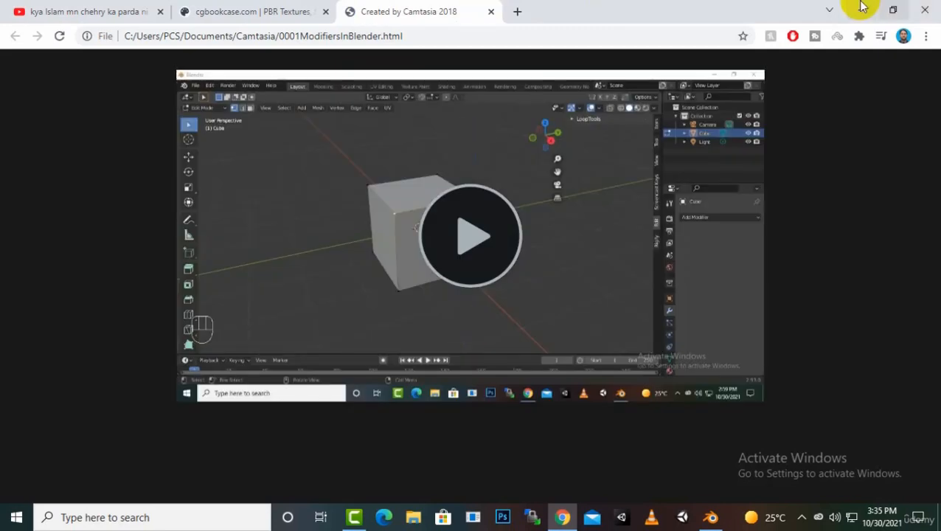
pyautogui.click(859, 7)
# Set the cube material's Metallic to 0.859 and Specular to 0.913.
pyautogui.scroll(-4, 899, 400)
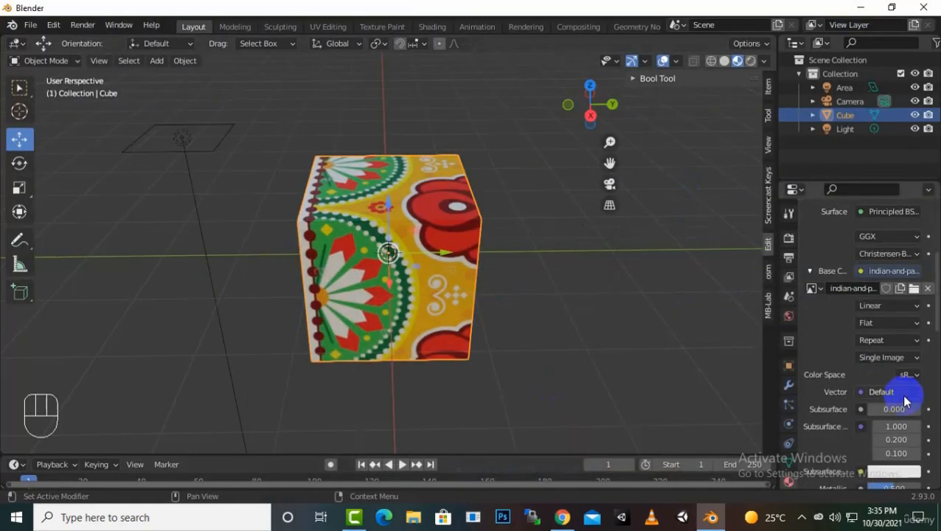
pyautogui.scroll(-3, 899, 435)
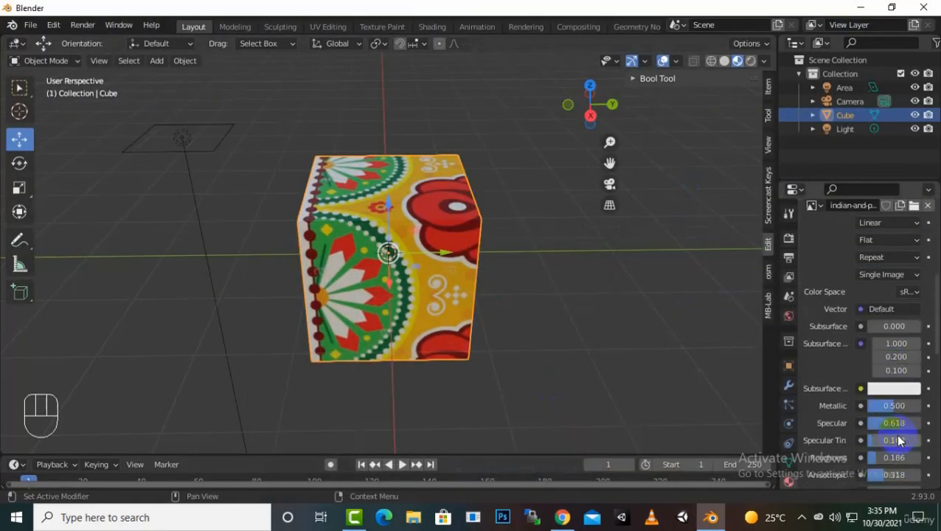
pyautogui.moveTo(894, 406)
pyautogui.mouseDown()
pyautogui.moveTo(932, 408)
pyautogui.moveTo(922, 410)
pyautogui.mouseUp()
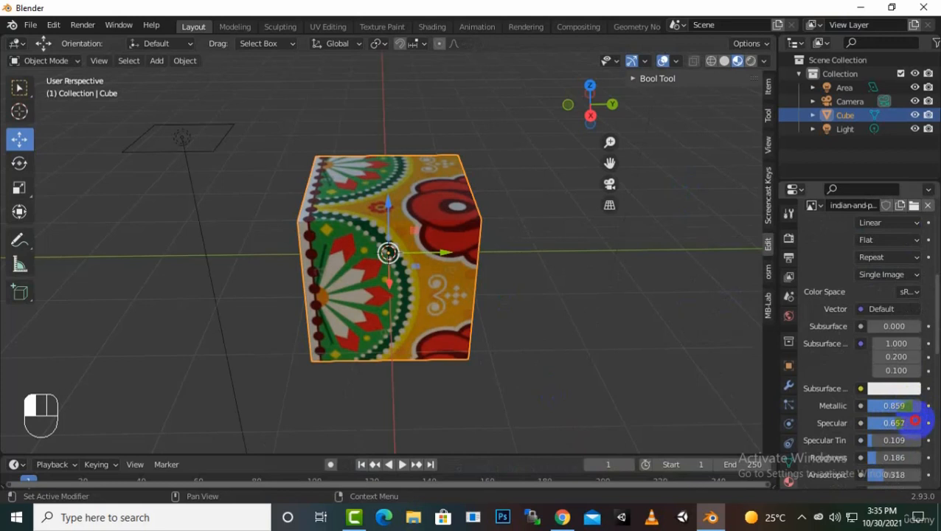
pyautogui.scroll(-2, 920, 432)
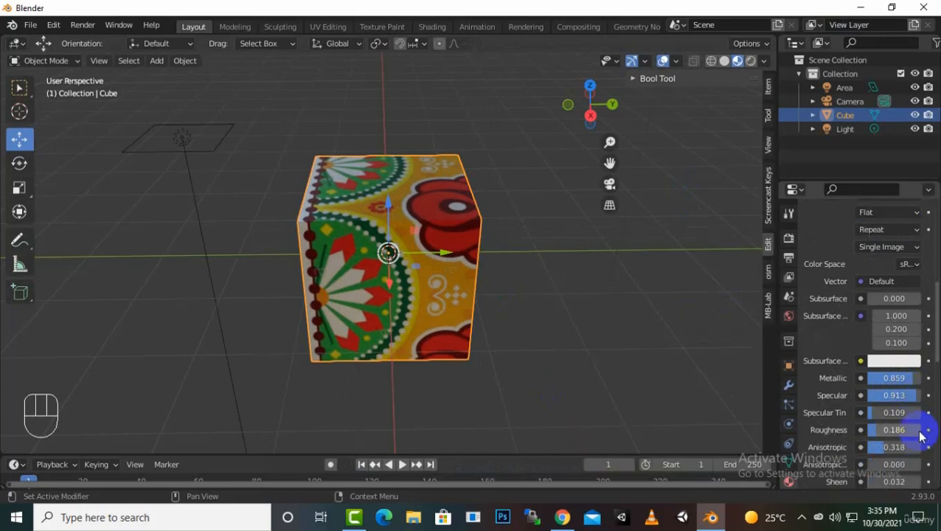
pyautogui.scroll(-2, 877, 398)
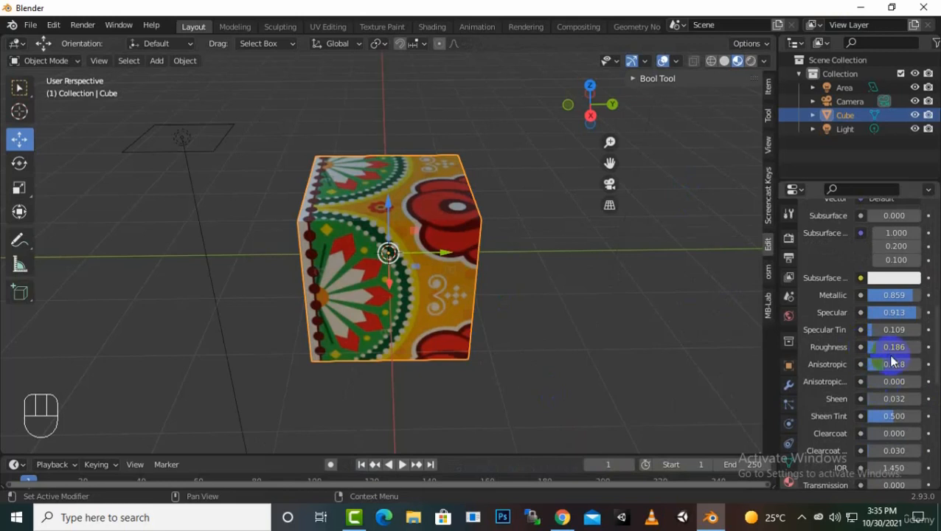
# Set the cube material's Roughness to 0.000 and inspect the reflections on its faces from several sides.
pyautogui.moveTo(887, 347); pyautogui.dragTo(865, 349)
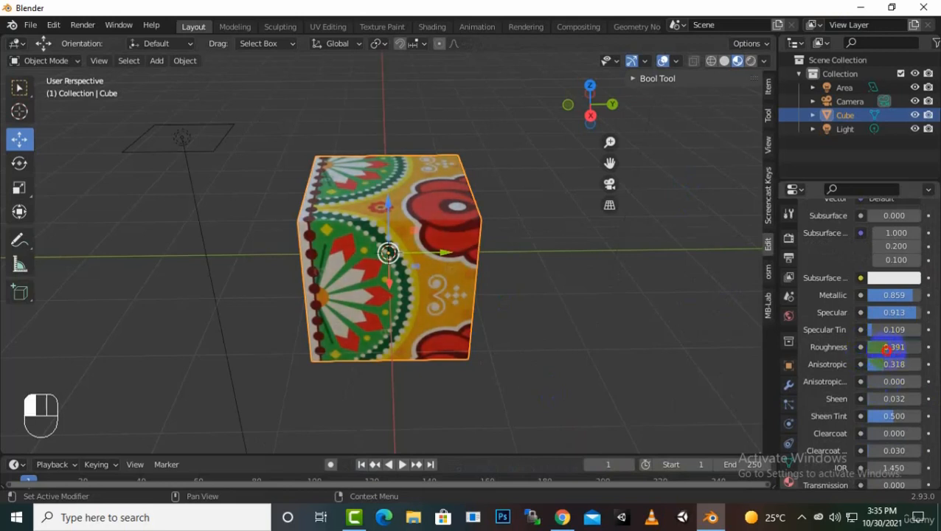
pyautogui.scroll(3, 483, 355)
pyautogui.scroll(-2, 484, 350)
pyautogui.scroll(4, 484, 351)
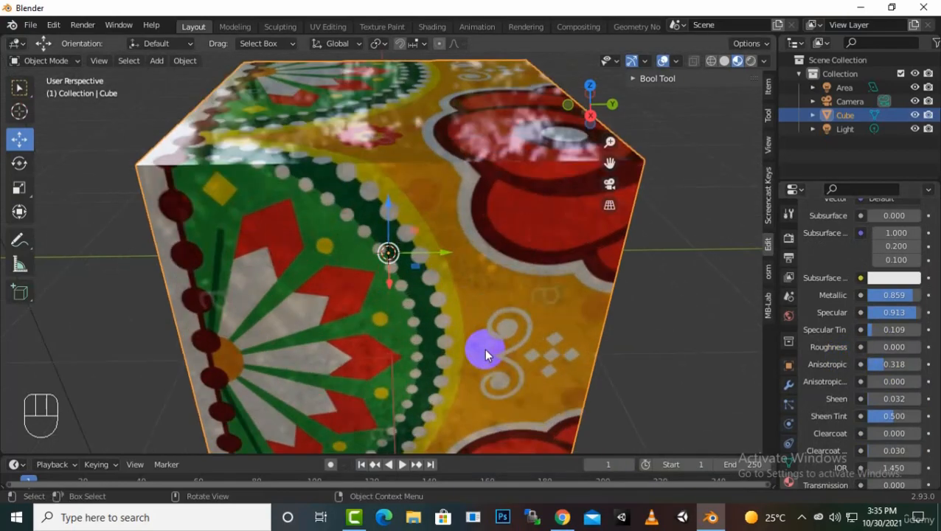
pyautogui.moveTo(484, 351); pyautogui.dragTo(576, 324, button='middle')
pyautogui.scroll(-3, 582, 365)
pyautogui.moveTo(582, 366); pyautogui.dragTo(728, 362, button='middle')
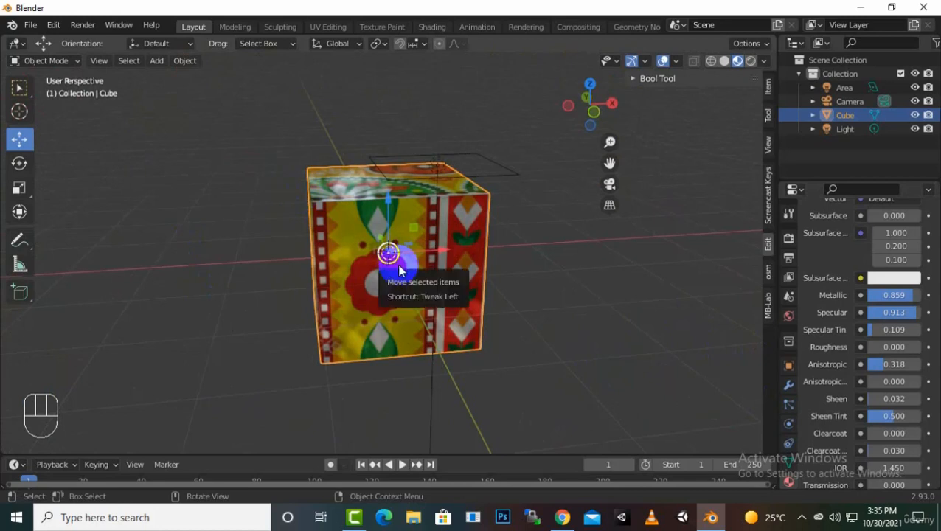
pyautogui.click(805, 521)
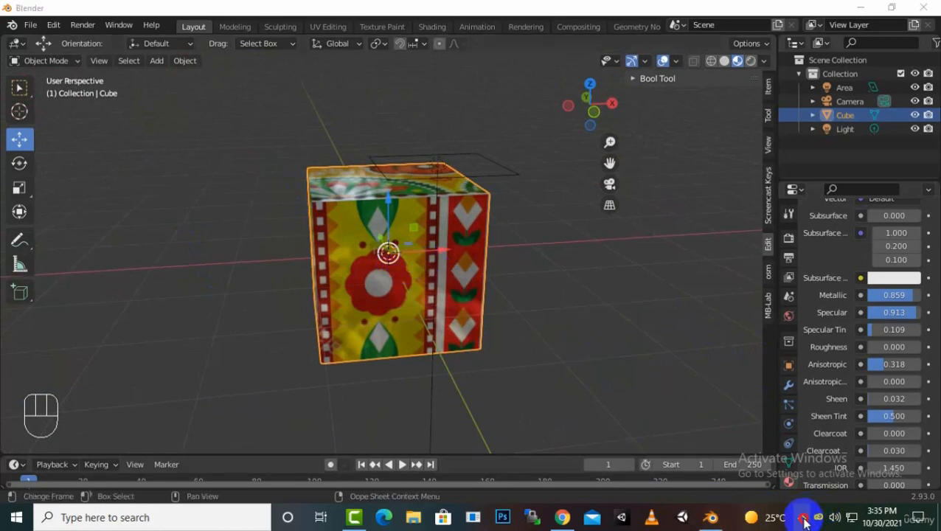